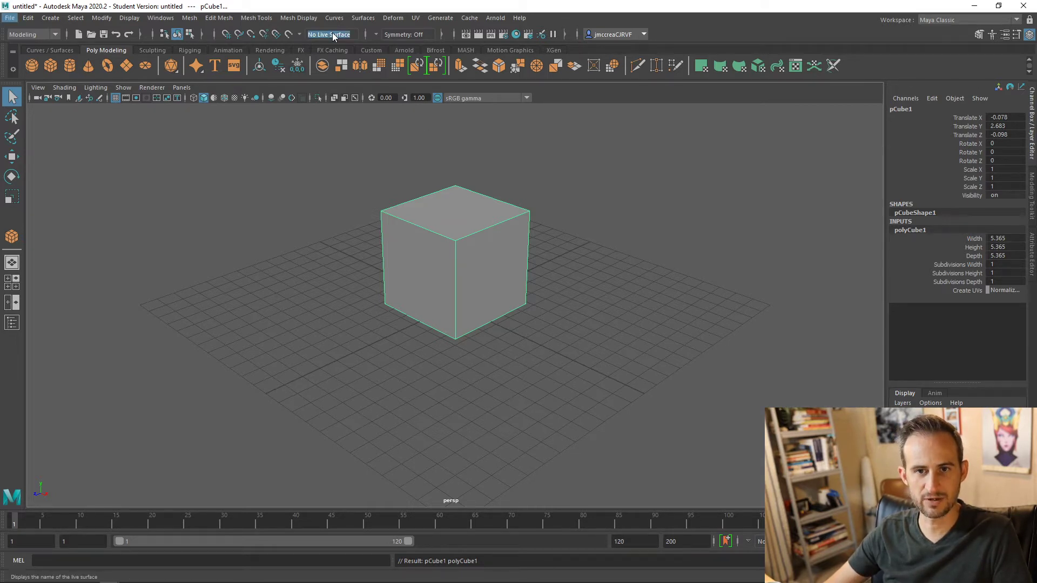
Make the cube a live surface, show the Outliner, and clear the selection
{"action": "left_click", "coordinate": [288, 33]}
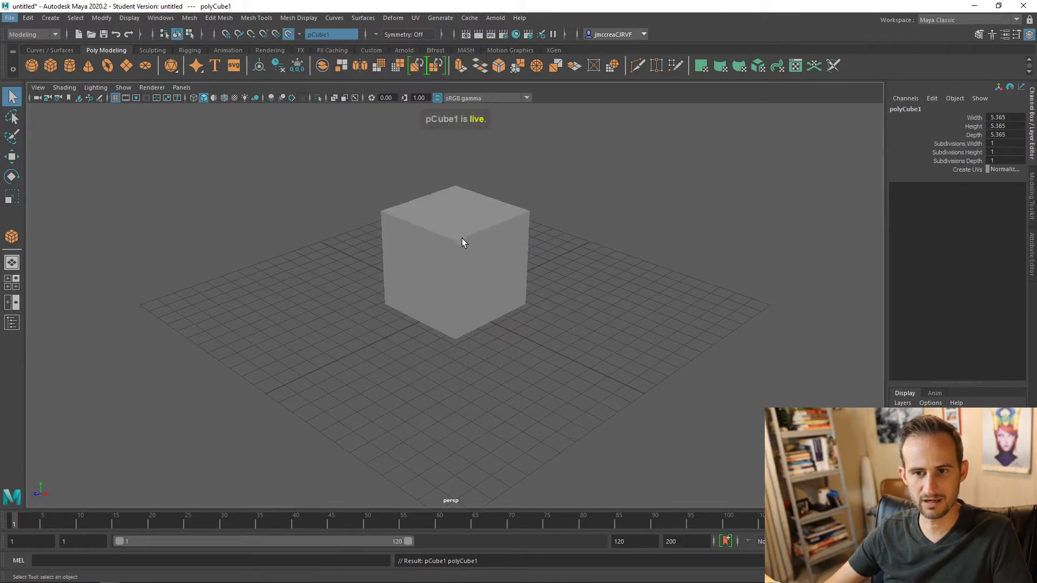
{"action": "left_click", "coordinate": [11, 323]}
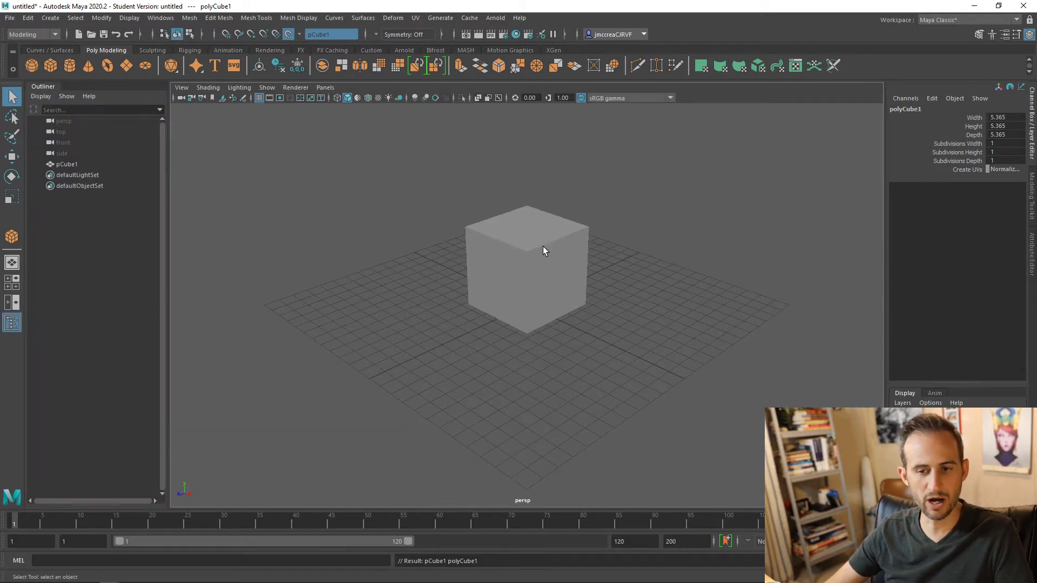
{"action": "left_click", "coordinate": [562, 251]}
{"action": "scroll", "coordinate": [562, 249], "scroll_direction": "up", "scroll_amount": 3}
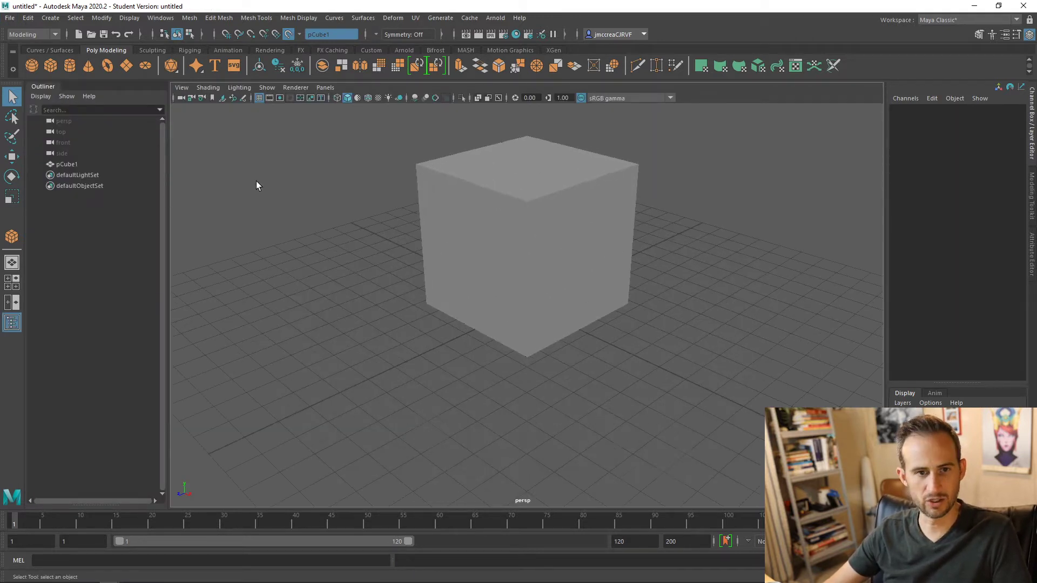
{"action": "right_click_drag", "start_coordinate": [552, 219], "coordinate": [557, 266], "text": "alt"}
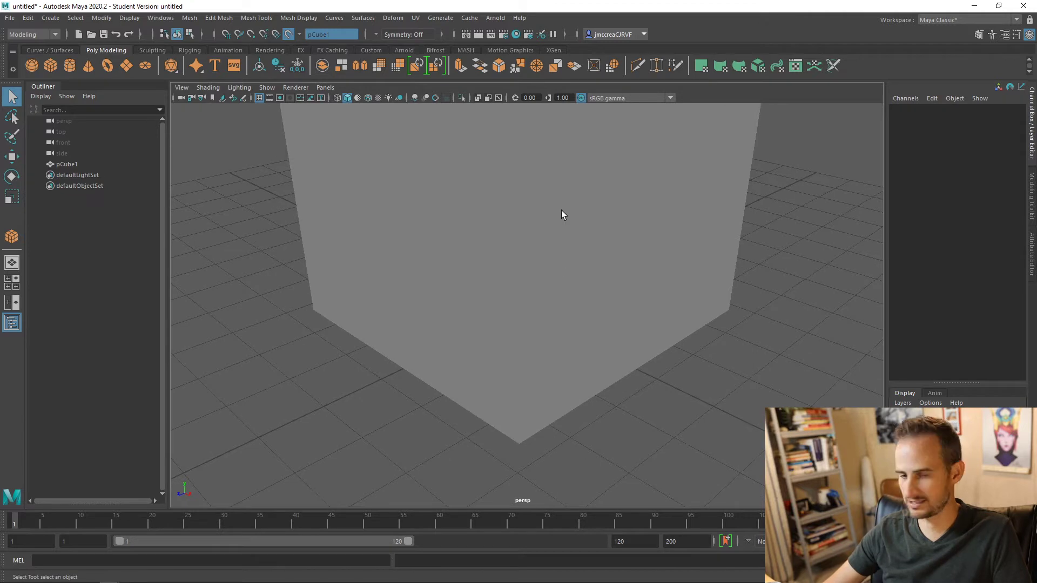
{"action": "key", "text": "f"}
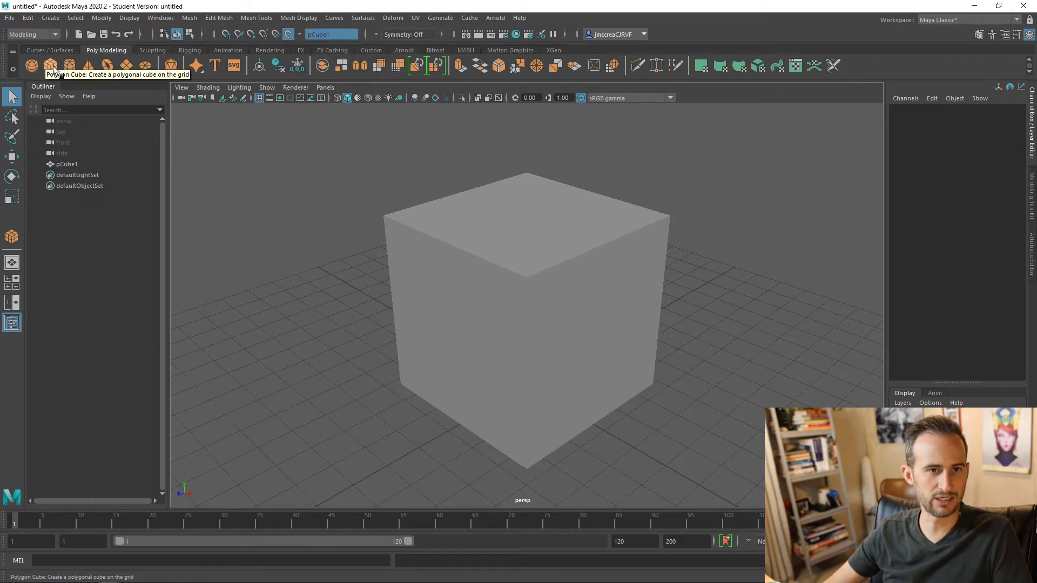
Draw a polygon sphere on the top face of the live cube and deselect it
{"action": "left_click", "coordinate": [31, 66]}
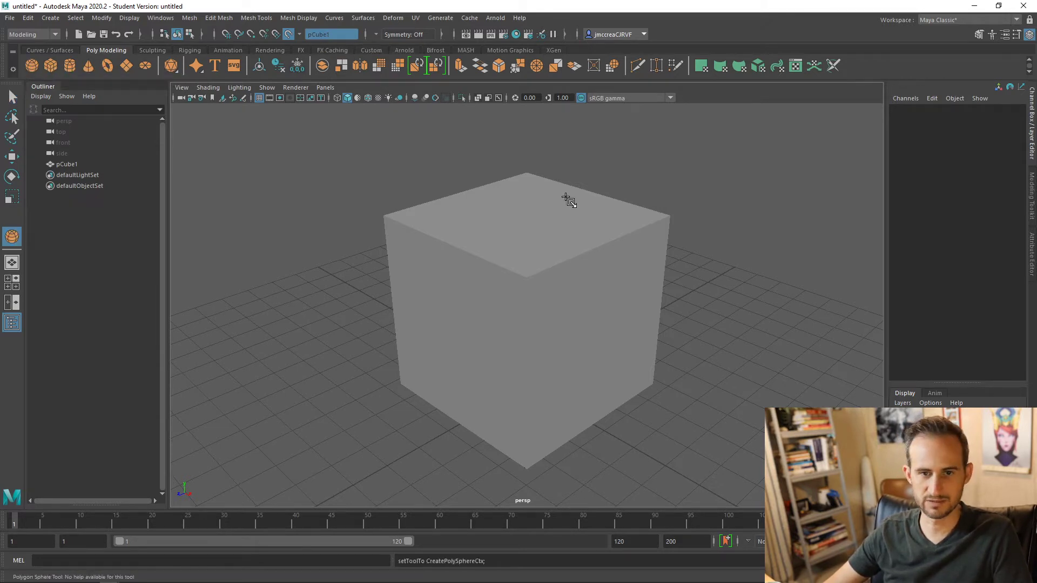
{"action": "left_click_drag", "start_coordinate": [498, 203], "coordinate": [504, 211]}
{"action": "left_click", "coordinate": [566, 215]}
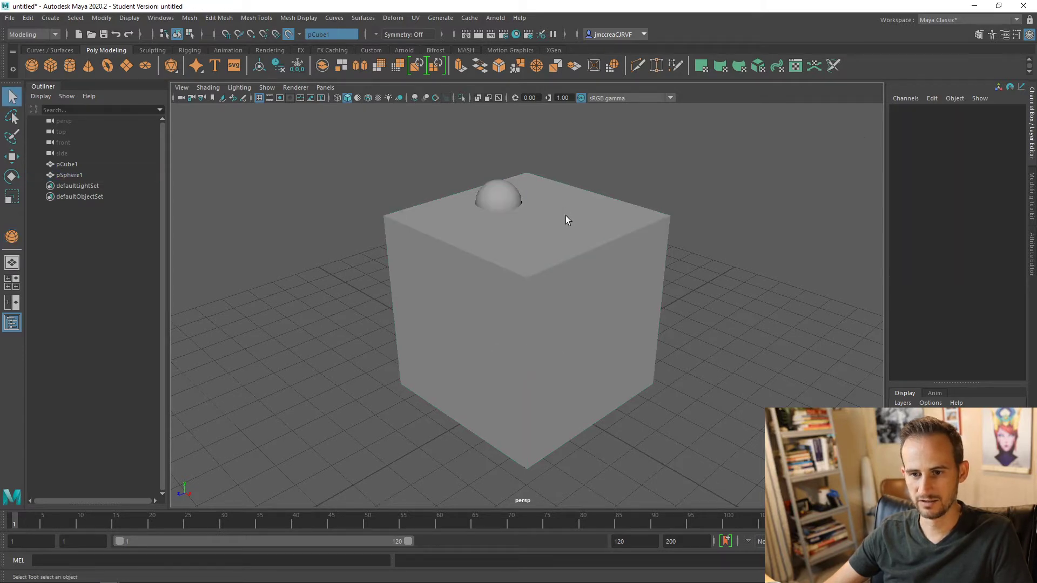
Turn off Exit On Completion for the polygon primitives so the creation tool stays active
{"action": "left_click", "coordinate": [53, 20]}
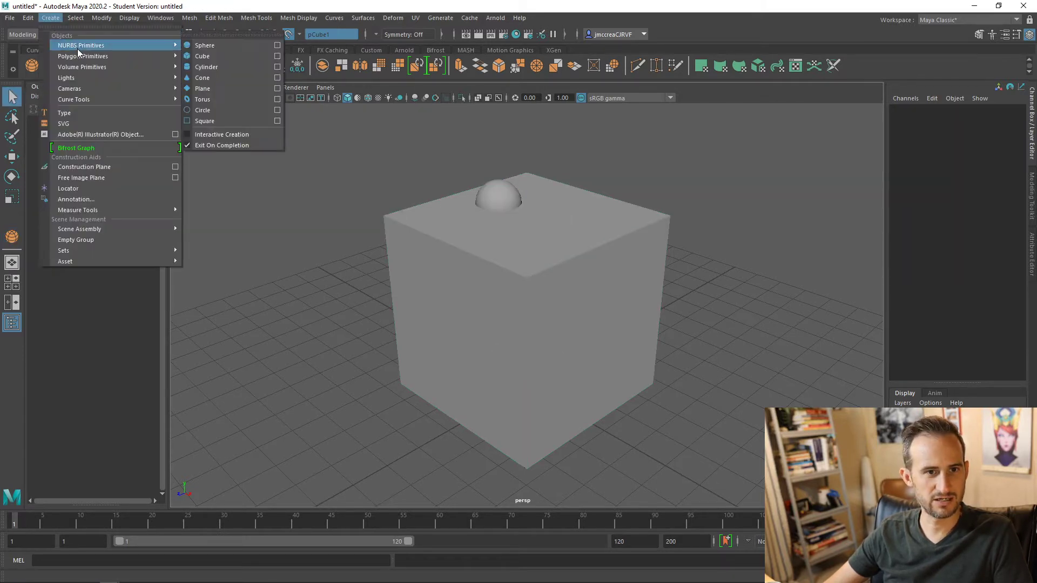
{"action": "mouse_move", "coordinate": [79, 56]}
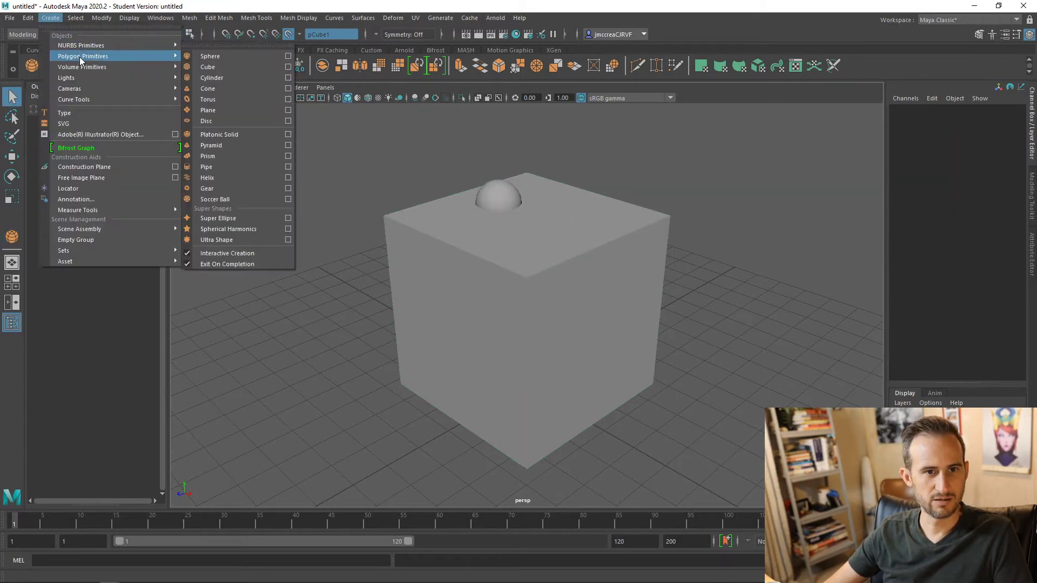
{"action": "left_click", "coordinate": [187, 264]}
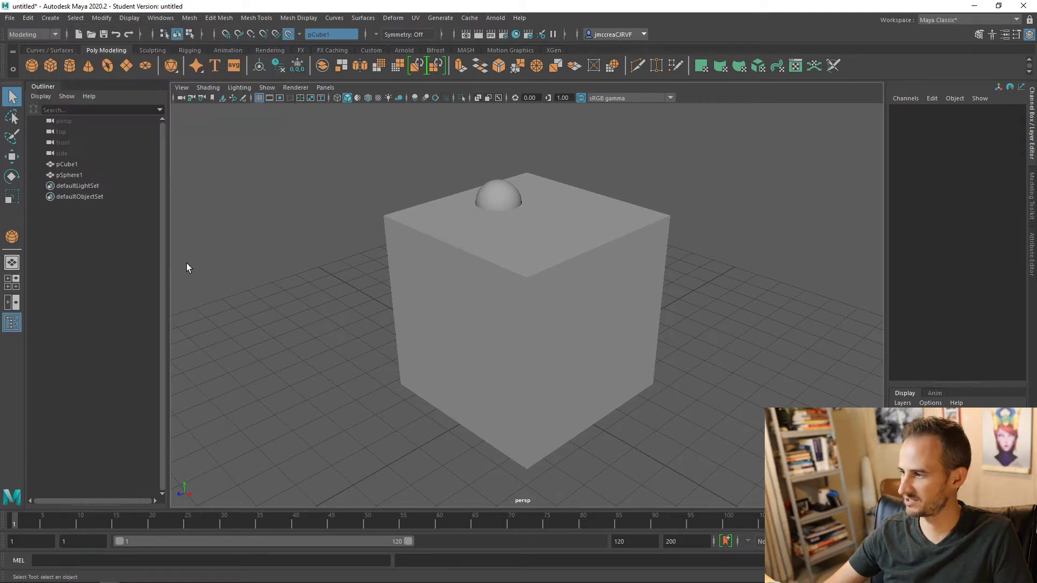
Draw a series of polygon spheres in varied sizes across the cube's top face and its two visible side faces
{"action": "left_click", "coordinate": [31, 64]}
{"action": "left_click_drag", "start_coordinate": [583, 202], "coordinate": [624, 287]}
{"action": "left_click_drag", "start_coordinate": [611, 330], "coordinate": [555, 361]}
{"action": "left_click_drag", "start_coordinate": [488, 352], "coordinate": [476, 348]}
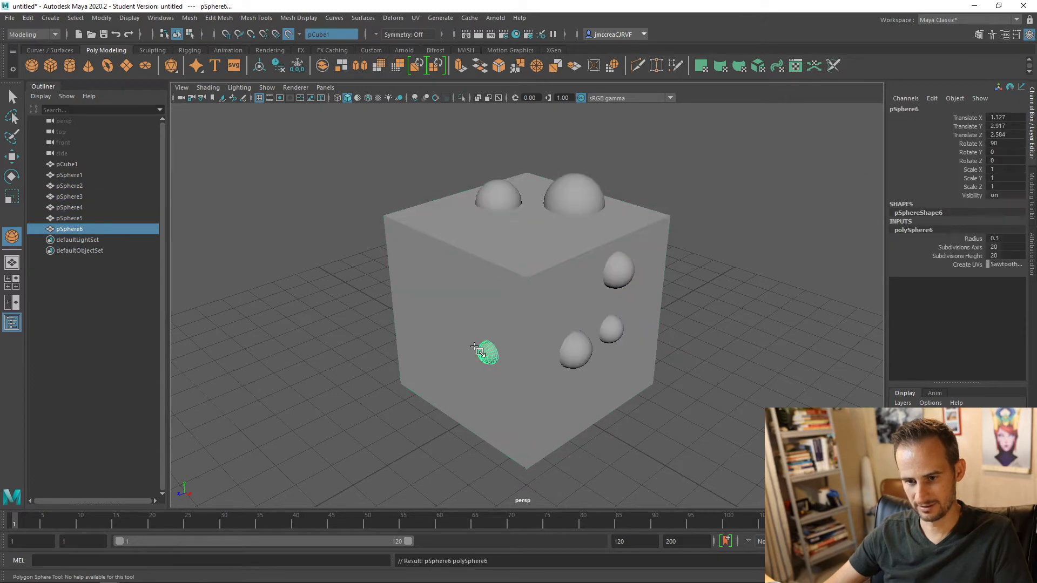
{"action": "left_click_drag", "start_coordinate": [403, 298], "coordinate": [454, 302]}
{"action": "left_click_drag", "start_coordinate": [435, 351], "coordinate": [427, 367]}
{"action": "left_click_drag", "start_coordinate": [474, 405], "coordinate": [502, 416]}
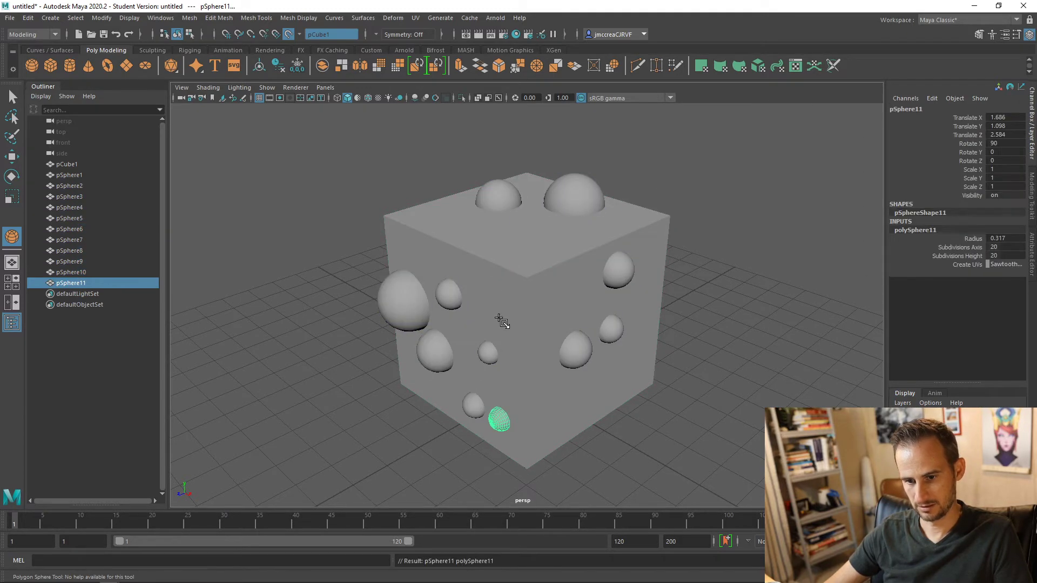
{"action": "left_click_drag", "start_coordinate": [515, 251], "coordinate": [529, 244]}
{"action": "left_click_drag", "start_coordinate": [456, 221], "coordinate": [451, 223]}
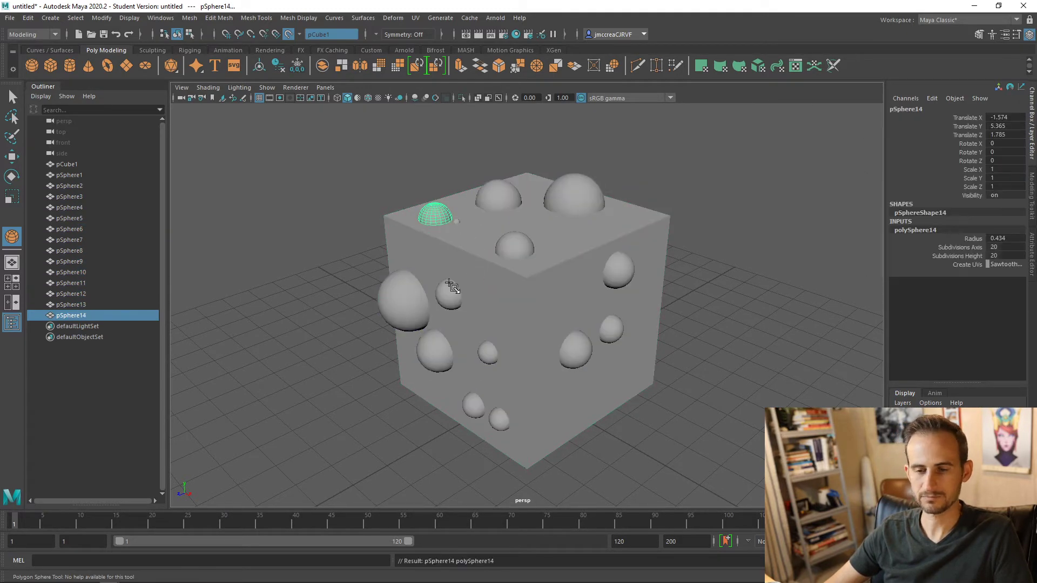
Draw a short cylinder about 0.43 in radius and 0.8 high, and a tall one, standing on the cube's top face
{"action": "mouse_move", "coordinate": [421, 268]}
{"action": "left_mouse_down", "text": "alt"}
{"action": "mouse_move", "coordinate": [514, 290]}
{"action": "mouse_move", "coordinate": [408, 281]}
{"action": "left_mouse_up", "text": "alt"}
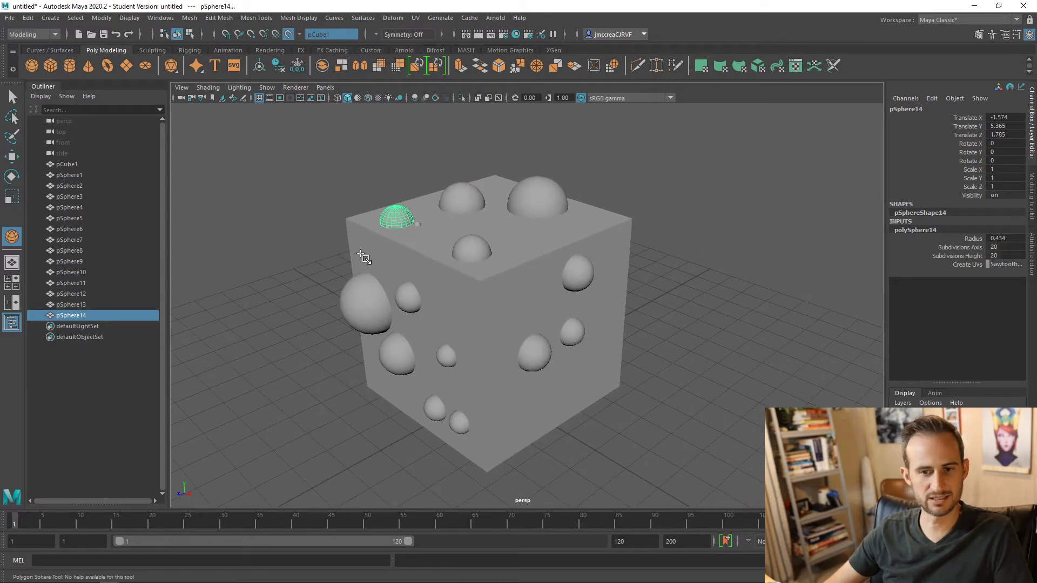
{"action": "left_click", "coordinate": [69, 66]}
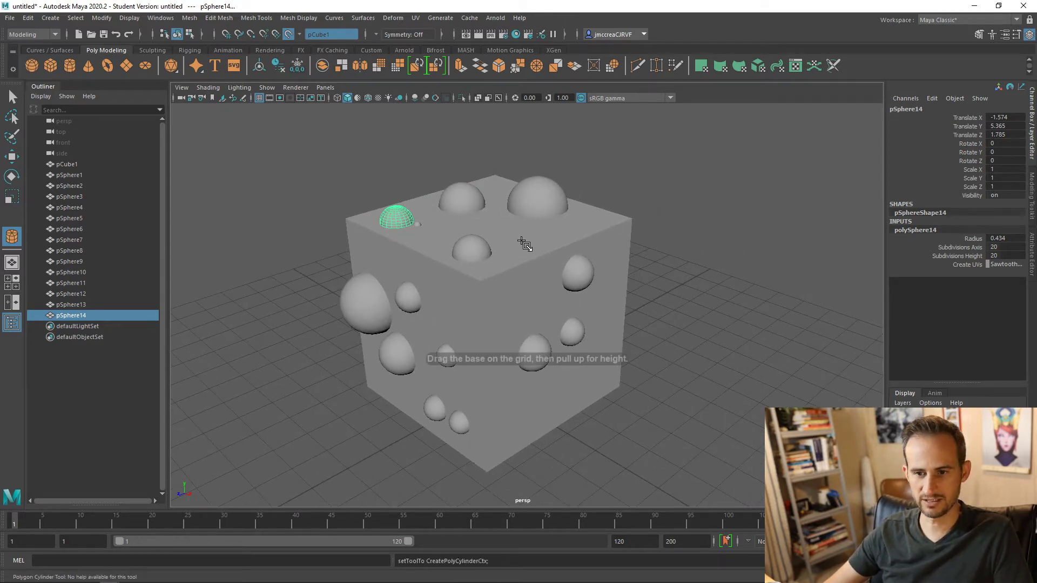
{"action": "left_click_drag", "start_coordinate": [521, 239], "coordinate": [527, 201]}
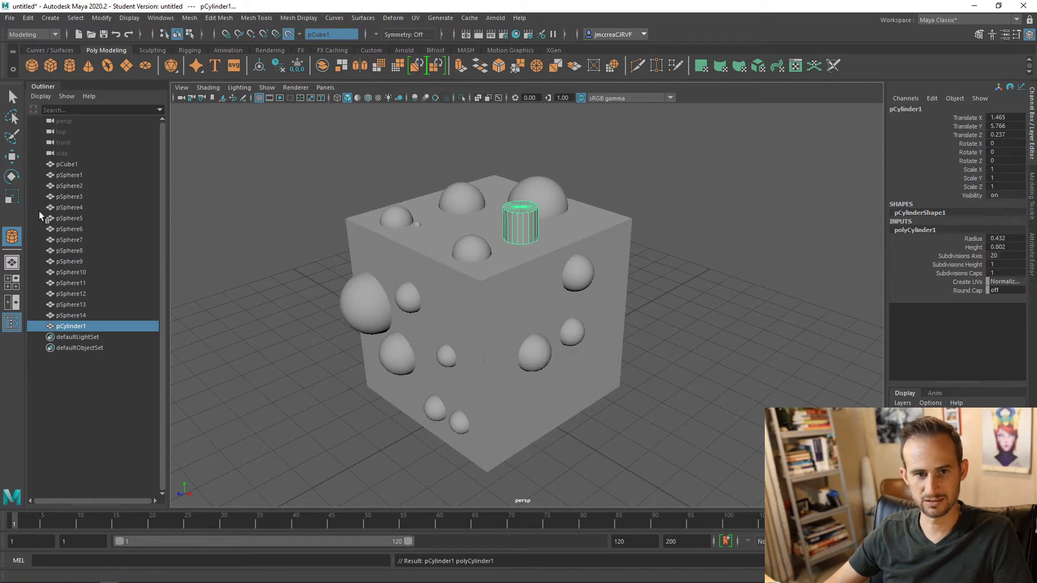
{"action": "mouse_move", "coordinate": [588, 224]}
{"action": "left_mouse_down"}
{"action": "mouse_move", "coordinate": [612, 221]}
{"action": "mouse_move", "coordinate": [612, 123]}
{"action": "left_mouse_up"}
Draw four cylinders projecting from the cube's side faces and a thin disc about 0.83 in radius around the front sphere on top
{"action": "left_click_drag", "start_coordinate": [610, 315], "coordinate": [669, 342]}
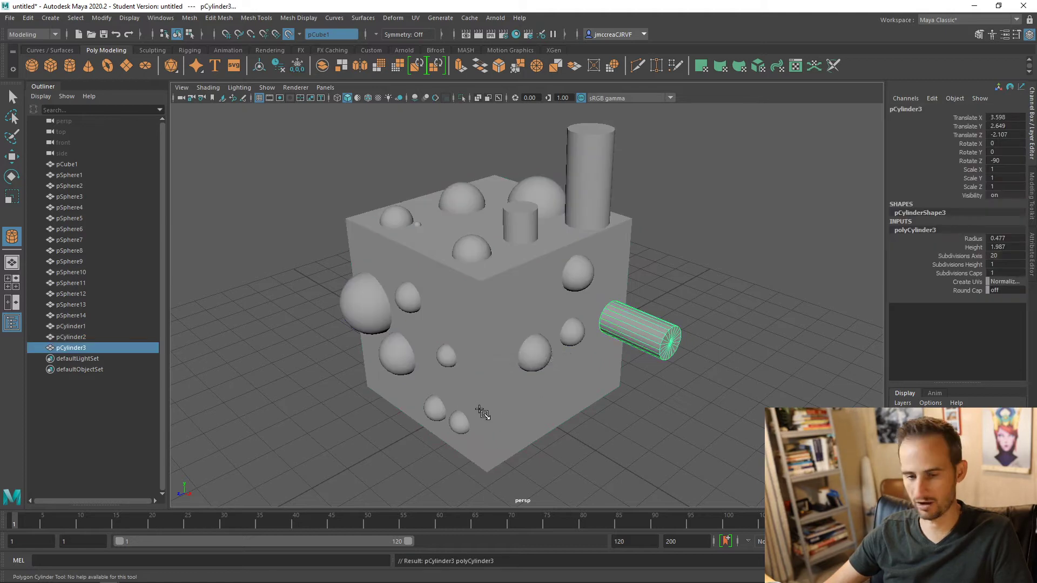
{"action": "left_click_drag", "start_coordinate": [527, 399], "coordinate": [516, 359]}
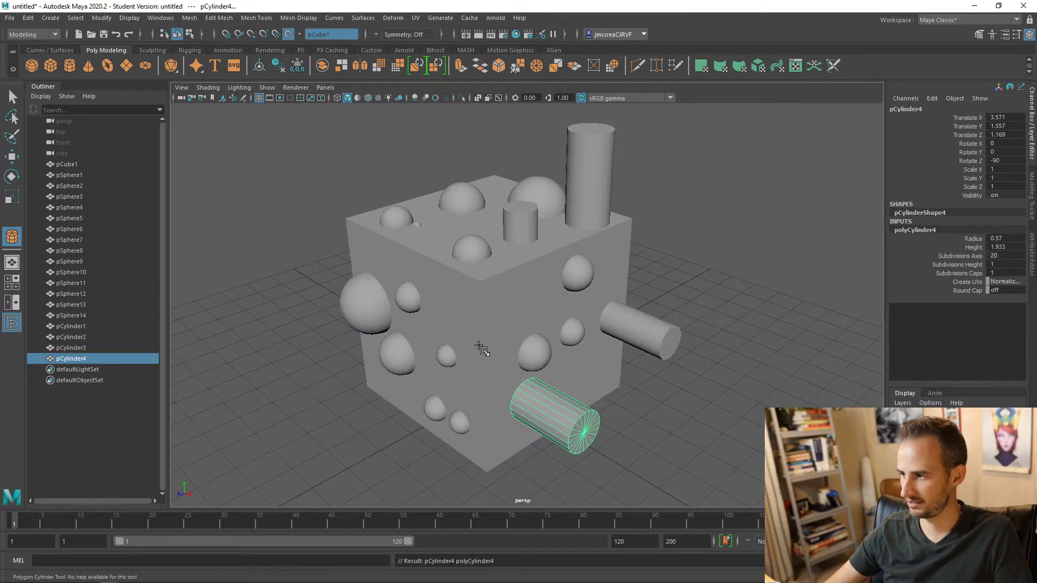
{"action": "left_click_drag", "start_coordinate": [517, 291], "coordinate": [604, 330]}
{"action": "left_click_drag", "start_coordinate": [452, 305], "coordinate": [354, 331]}
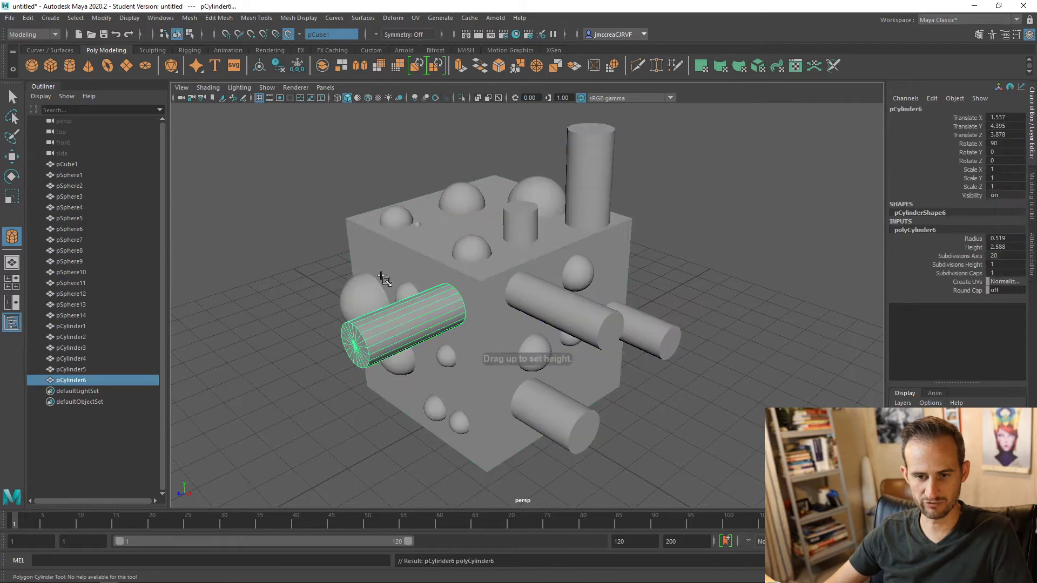
{"action": "mouse_move", "coordinate": [479, 249]}
{"action": "left_mouse_down"}
{"action": "mouse_move", "coordinate": [486, 265]}
{"action": "mouse_move", "coordinate": [476, 253]}
{"action": "left_mouse_up"}
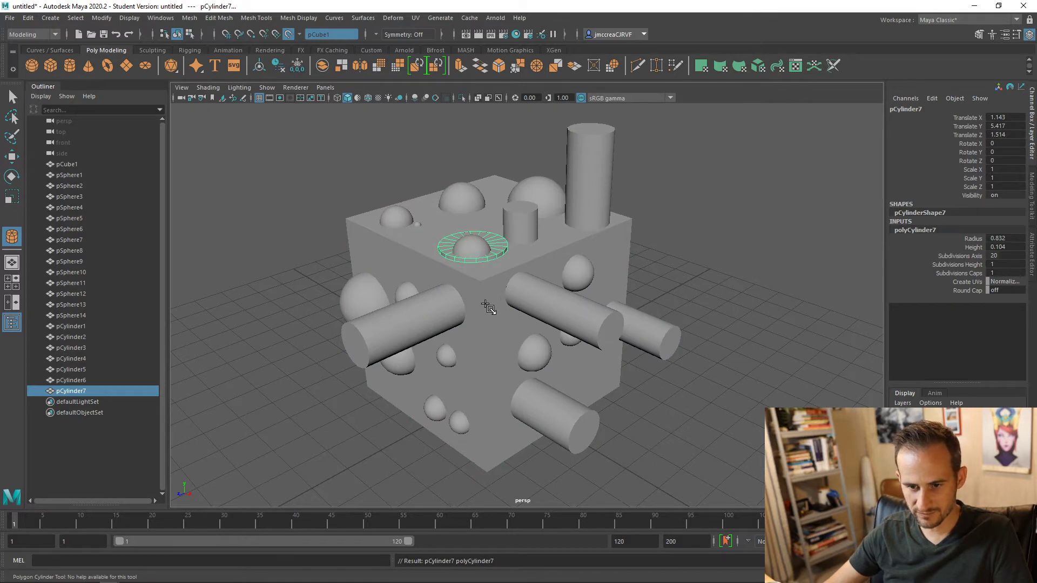
Draw another cylinder base behind the short cylinder on the top face, try to undo it, and leave the cylinder tool
{"action": "left_click_drag", "start_coordinate": [521, 208], "coordinate": [533, 218]}
{"action": "key", "text": "ctrl+z"}
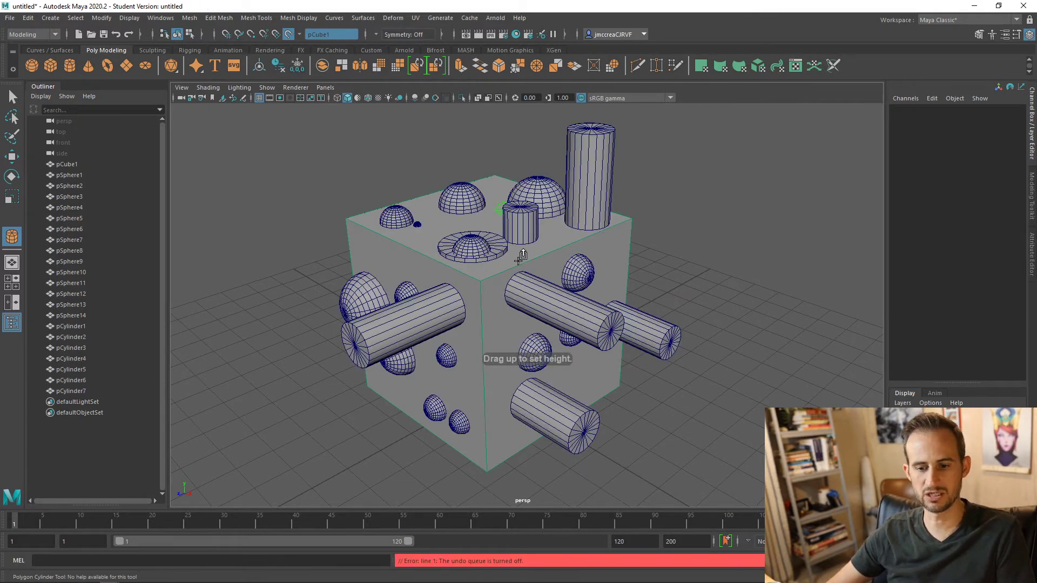
{"action": "left_click", "coordinate": [15, 99]}
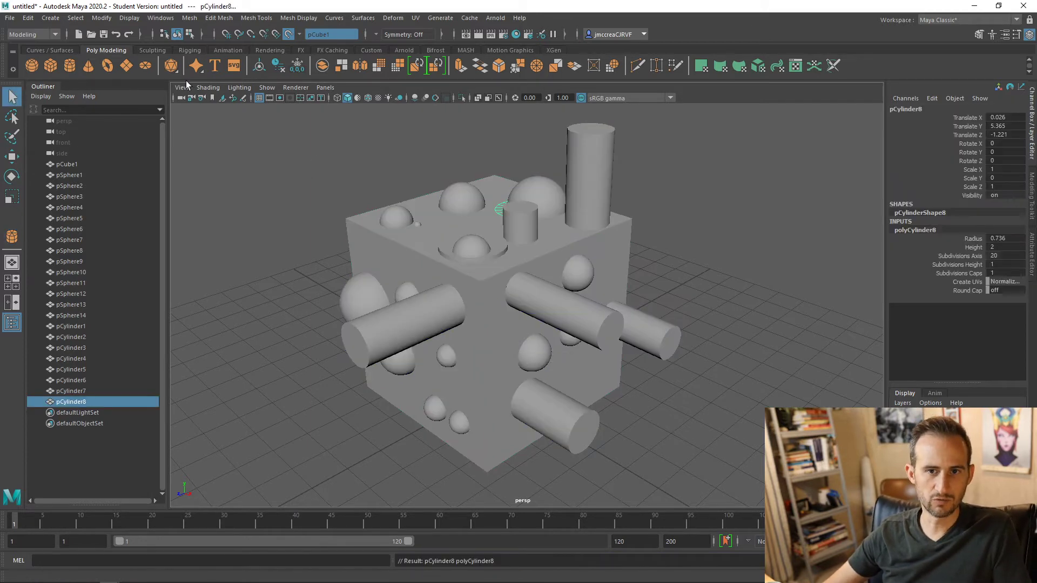
Turn off the cube's live surface and make the short cylinder on the top face live instead
{"action": "left_click", "coordinate": [289, 37]}
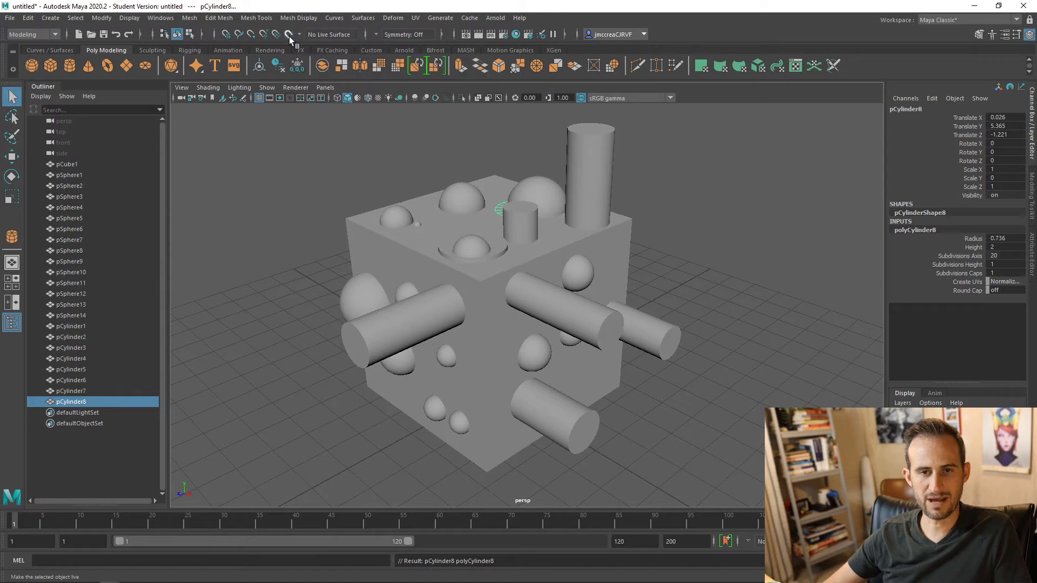
{"action": "left_click", "coordinate": [530, 235]}
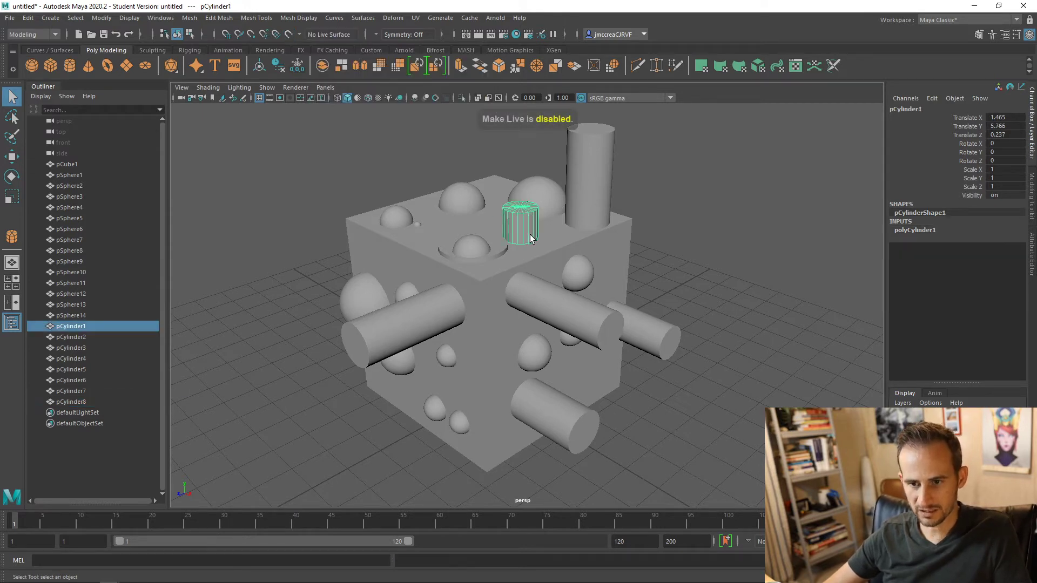
{"action": "left_click", "coordinate": [288, 36]}
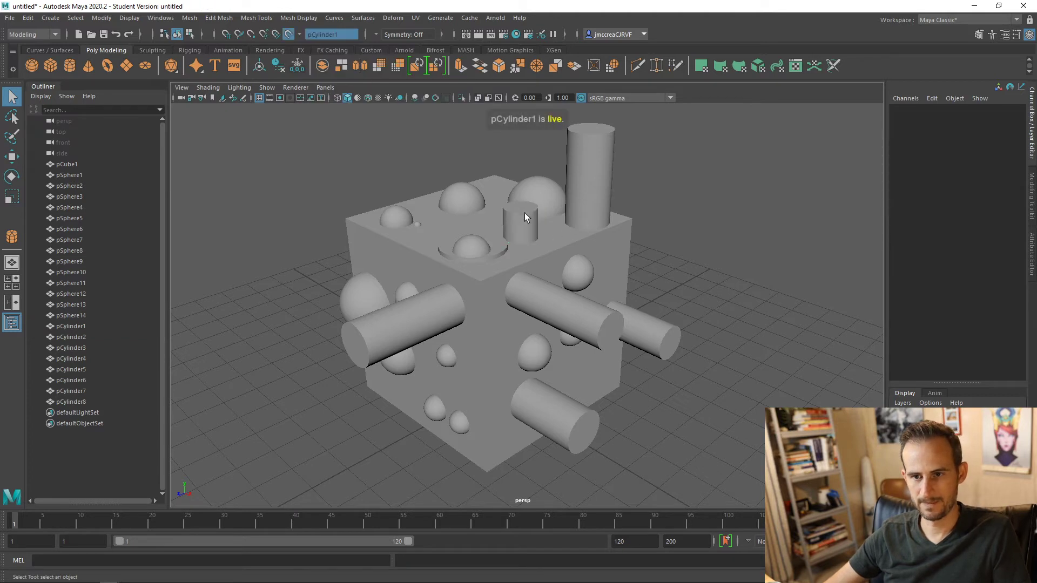
Scatter many tiny polygon spheres over the side and top of the live short cylinder
{"action": "scroll", "coordinate": [528, 212], "scroll_direction": "up", "scroll_amount": 3}
{"action": "left_click_drag", "start_coordinate": [556, 191], "coordinate": [521, 255], "text": "alt"}
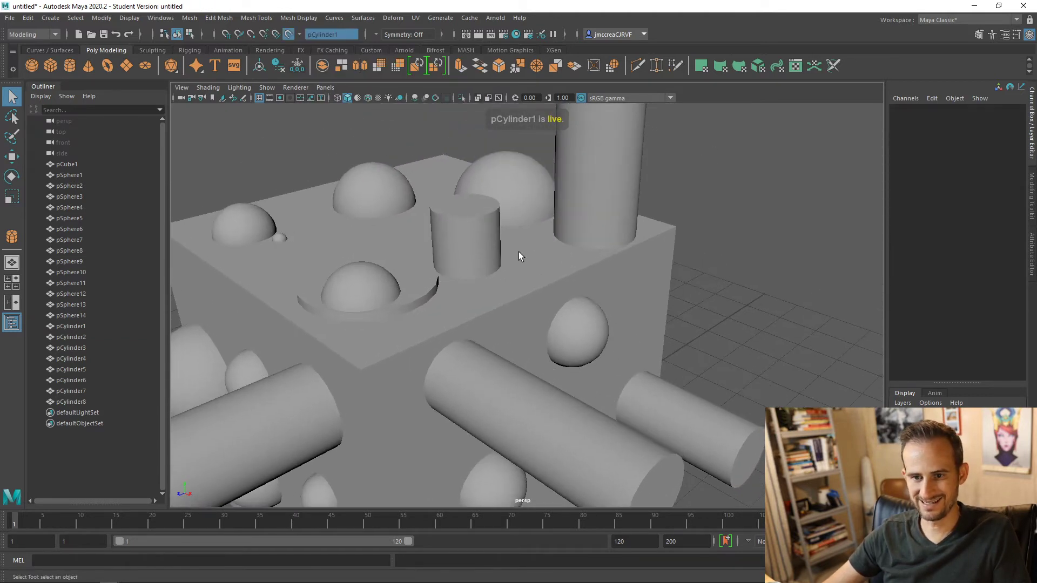
{"action": "left_click", "coordinate": [32, 66]}
{"action": "left_click", "coordinate": [455, 230]}
{"action": "left_click", "coordinate": [473, 232]}
{"action": "left_click", "coordinate": [474, 249]}
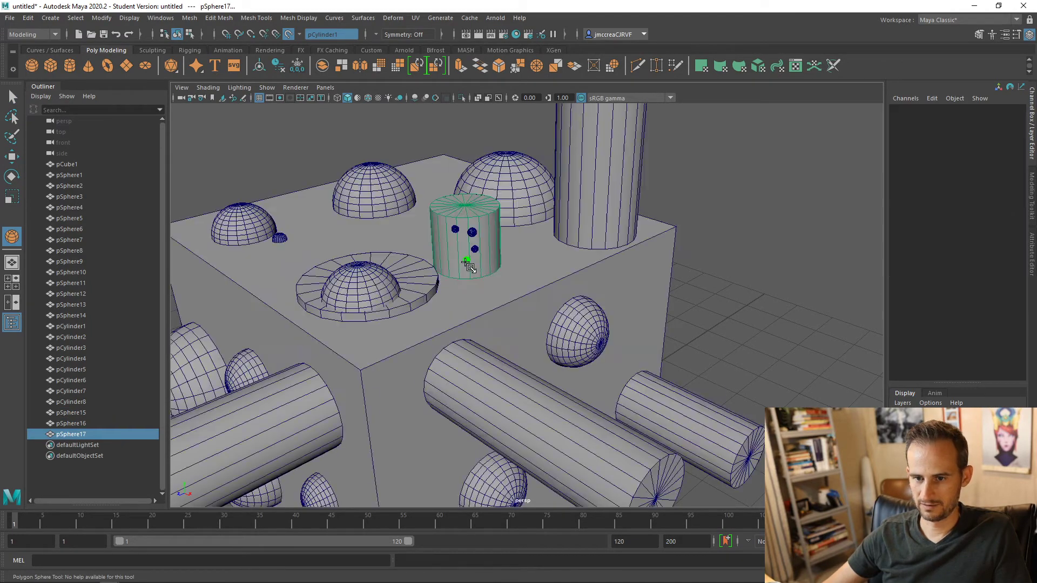
{"action": "left_click_drag", "start_coordinate": [466, 262], "coordinate": [464, 264]}
{"action": "left_click_drag", "start_coordinate": [458, 255], "coordinate": [462, 260]}
{"action": "left_click_drag", "start_coordinate": [440, 246], "coordinate": [445, 212]}
{"action": "left_click_drag", "start_coordinate": [456, 205], "coordinate": [493, 219]}
{"action": "left_click_drag", "start_coordinate": [495, 229], "coordinate": [497, 231]}
{"action": "left_click_drag", "start_coordinate": [498, 240], "coordinate": [498, 257]}
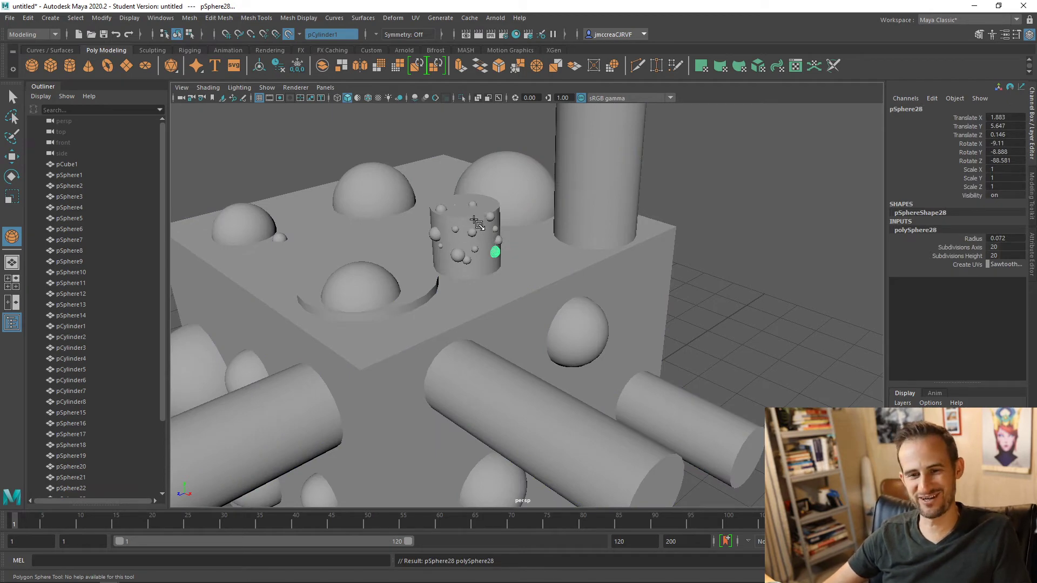
{"action": "left_click_drag", "start_coordinate": [475, 212], "coordinate": [454, 224]}
Try to draw a sphere on the cube's bare side face while the short cylinder is the live surface
{"action": "scroll", "coordinate": [423, 271], "scroll_direction": "down", "scroll_amount": 3}
{"action": "left_click_drag", "start_coordinate": [408, 282], "coordinate": [486, 278], "text": "alt"}
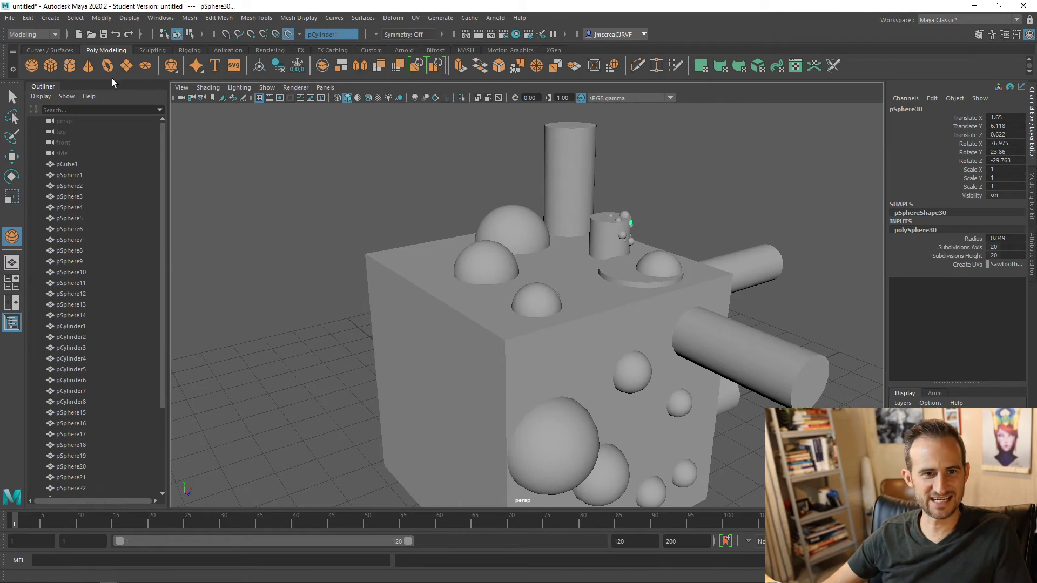
{"action": "scroll", "coordinate": [453, 296], "scroll_direction": "down", "scroll_amount": 2}
{"action": "left_click_drag", "start_coordinate": [439, 334], "coordinate": [442, 336]}
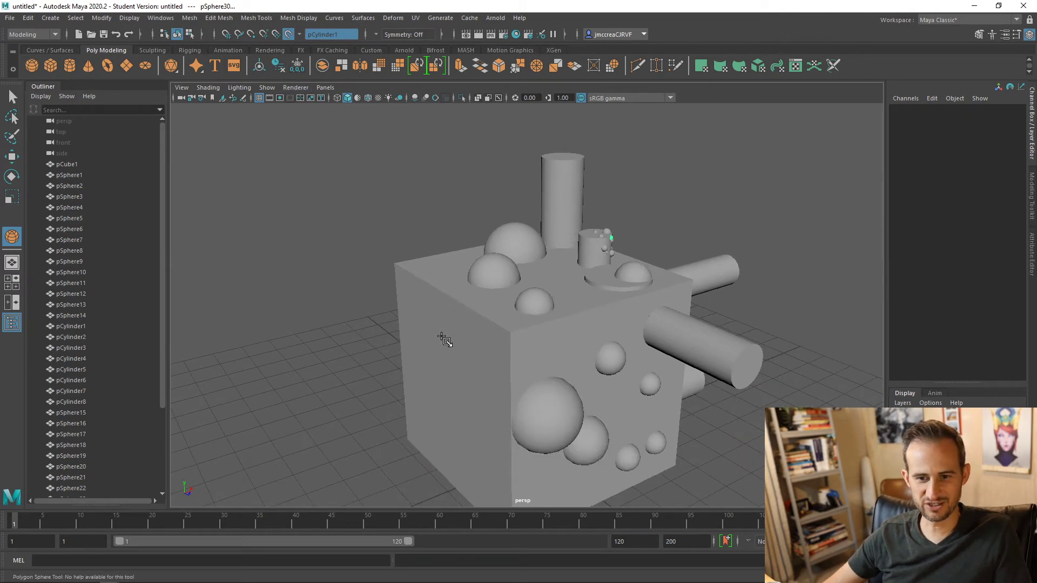
{"action": "left_click", "coordinate": [442, 336]}
Switch the live surface back to pCube1 and draw spheres of varied sizes over the cube's bare side face
{"action": "left_click", "coordinate": [301, 36]}
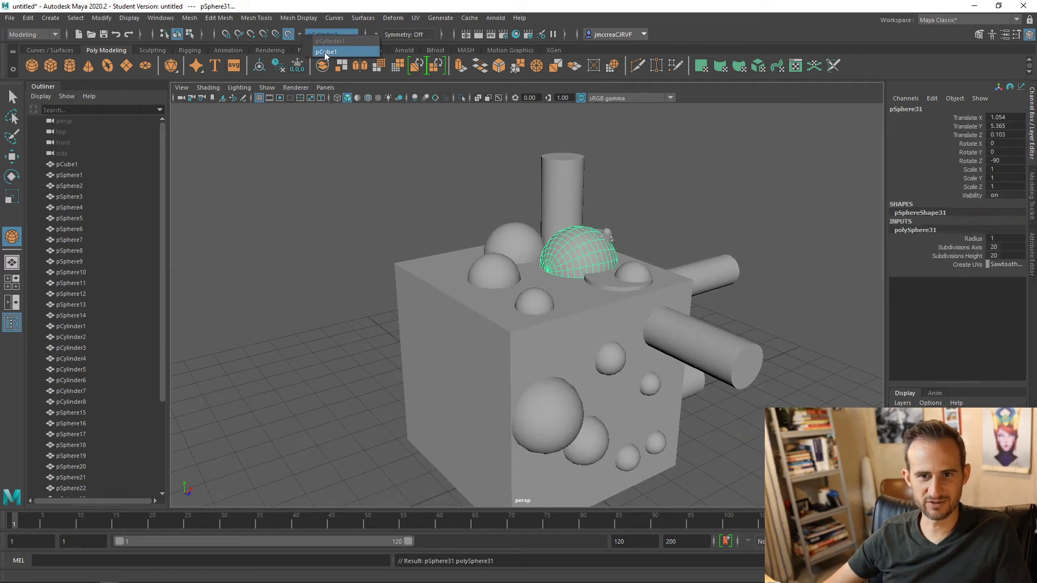
{"action": "left_click", "coordinate": [324, 52]}
{"action": "left_click_drag", "start_coordinate": [433, 337], "coordinate": [452, 355]}
{"action": "left_click_drag", "start_coordinate": [484, 364], "coordinate": [492, 374]}
{"action": "left_click_drag", "start_coordinate": [452, 408], "coordinate": [510, 454]}
{"action": "left_click_drag", "start_coordinate": [496, 389], "coordinate": [499, 394]}
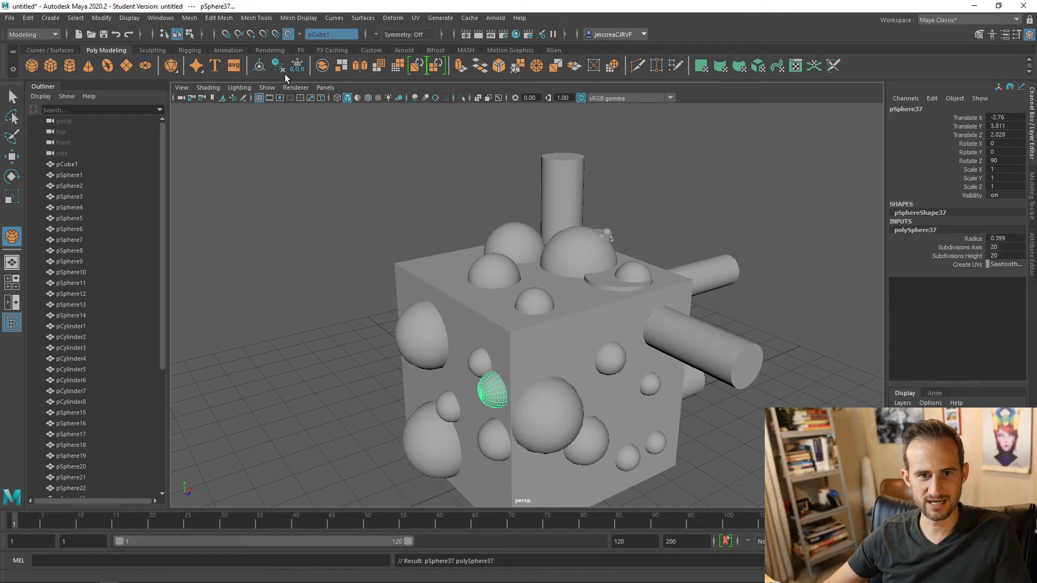
Draw more spheres along the upper edges and corners of the cube, including a large one at the rear corner
{"action": "scroll", "coordinate": [100, 324], "scroll_direction": "down", "scroll_amount": 6}
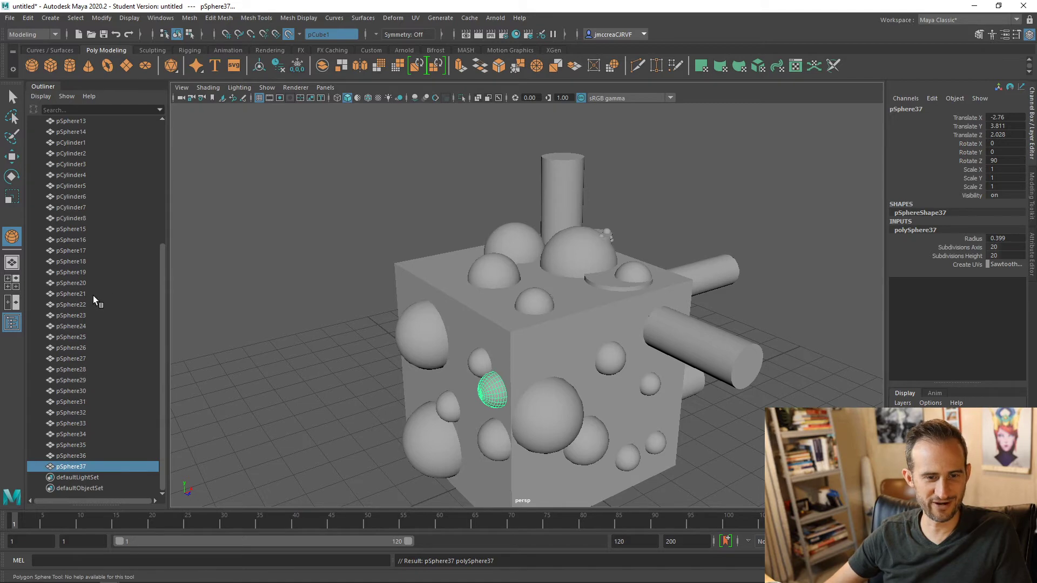
{"action": "left_click_drag", "start_coordinate": [397, 265], "coordinate": [475, 303]}
{"action": "left_click_drag", "start_coordinate": [485, 311], "coordinate": [495, 320]}
{"action": "left_click_drag", "start_coordinate": [506, 319], "coordinate": [513, 324]}
{"action": "left_click_drag", "start_coordinate": [537, 326], "coordinate": [556, 329]}
{"action": "left_click_drag", "start_coordinate": [586, 322], "coordinate": [677, 294]}
Draw spheres of varied sizes across the cube's back face, including a large one near its lower outer edge
{"action": "left_click_drag", "start_coordinate": [511, 301], "coordinate": [538, 316]}
{"action": "left_click_drag", "start_coordinate": [510, 352], "coordinate": [525, 363]}
{"action": "left_click_drag", "start_coordinate": [527, 406], "coordinate": [534, 410]}
{"action": "left_click_drag", "start_coordinate": [555, 437], "coordinate": [563, 440]}
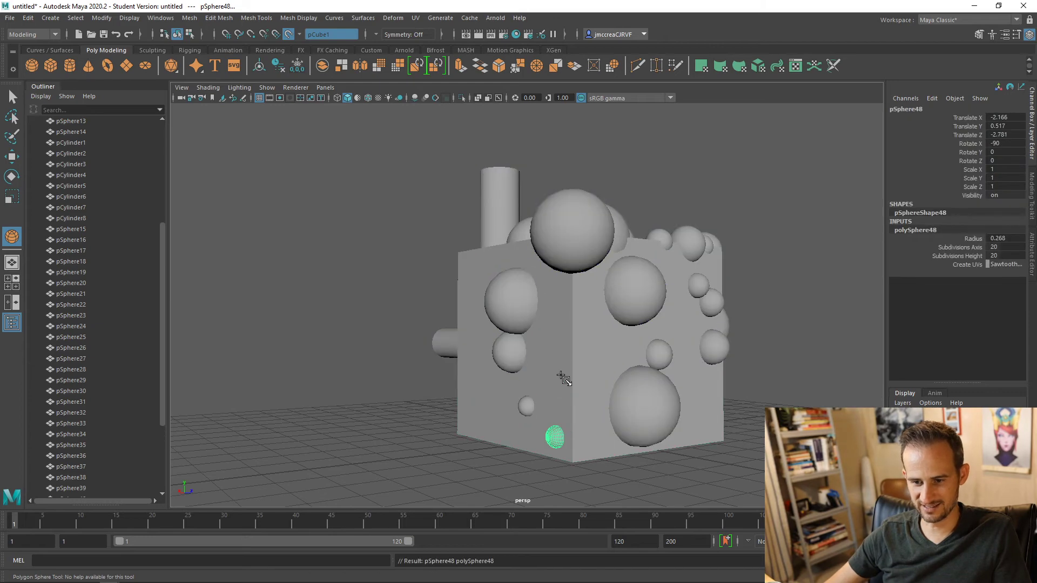
{"action": "left_click_drag", "start_coordinate": [557, 350], "coordinate": [561, 351]}
{"action": "left_click_drag", "start_coordinate": [458, 388], "coordinate": [555, 345]}
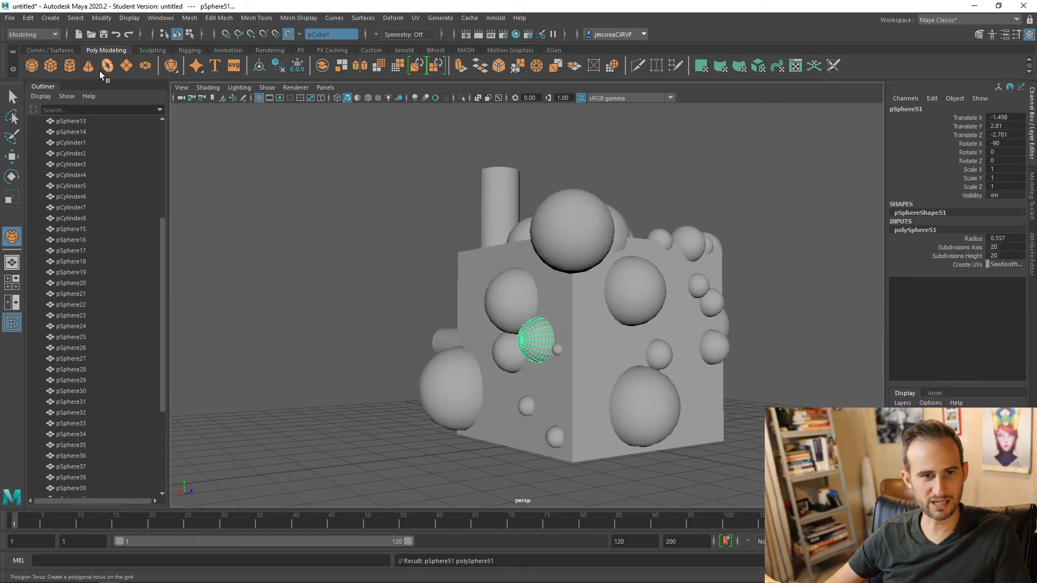
Draw a cylinder of about 0.58 radius and 2.2 height projecting from the cube's back face near its upper corner
{"action": "left_click", "coordinate": [74, 65]}
{"action": "left_click_drag", "start_coordinate": [452, 261], "coordinate": [492, 306], "text": "alt"}
{"action": "left_click_drag", "start_coordinate": [471, 311], "coordinate": [469, 261]}
{"action": "left_click_drag", "start_coordinate": [527, 300], "coordinate": [399, 334], "text": "alt"}
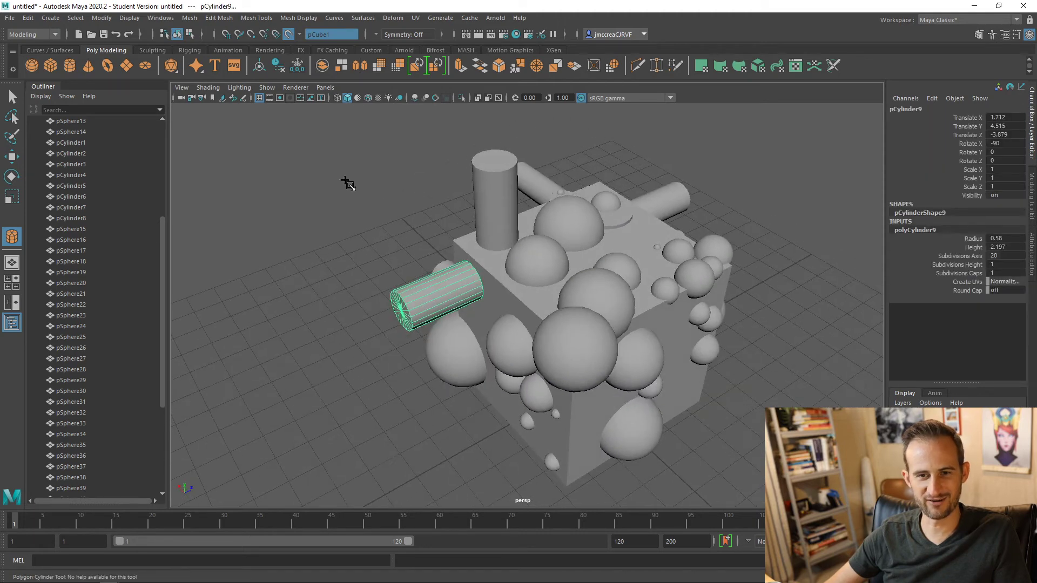
Make the new cylinder the live surface and draw several thinner cylinders outward from its side and end cap
{"action": "left_click", "coordinate": [289, 37]}
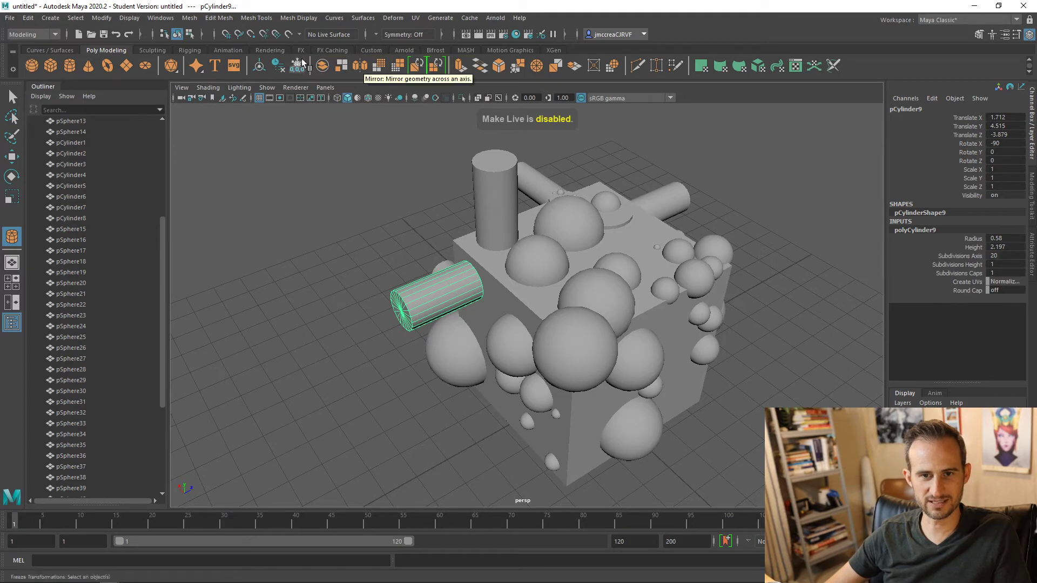
{"action": "left_click", "coordinate": [288, 38]}
{"action": "mouse_move", "coordinate": [412, 298]}
{"action": "left_mouse_down"}
{"action": "mouse_move", "coordinate": [424, 306]}
{"action": "mouse_move", "coordinate": [425, 294]}
{"action": "mouse_move", "coordinate": [457, 279]}
{"action": "left_mouse_up"}
{"action": "left_click_drag", "start_coordinate": [457, 280], "coordinate": [456, 189]}
{"action": "left_click_drag", "start_coordinate": [437, 309], "coordinate": [468, 337]}
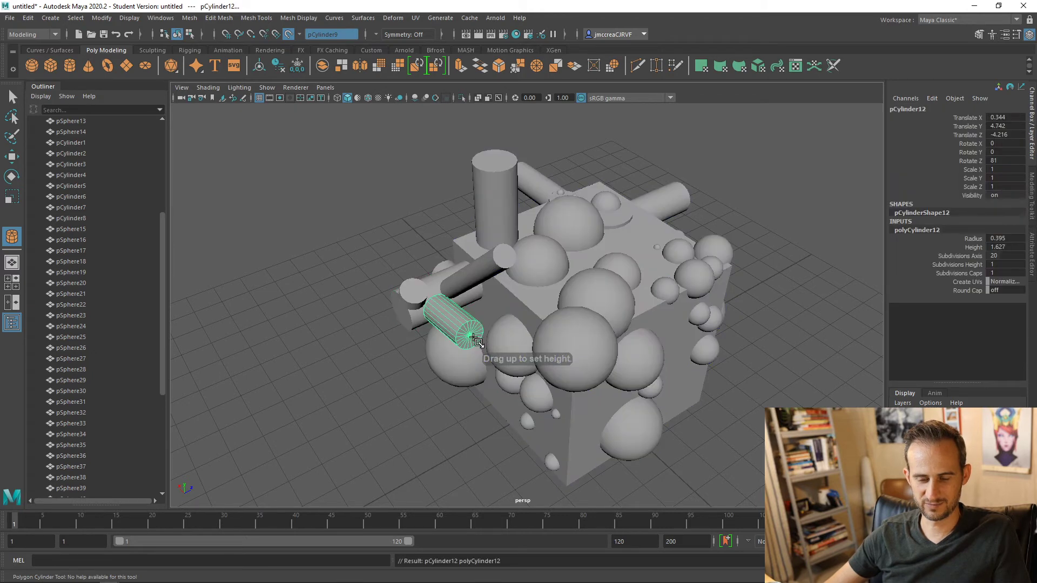
{"action": "left_click_drag", "start_coordinate": [409, 364], "coordinate": [479, 345], "text": "alt"}
{"action": "left_click_drag", "start_coordinate": [556, 366], "coordinate": [572, 346]}
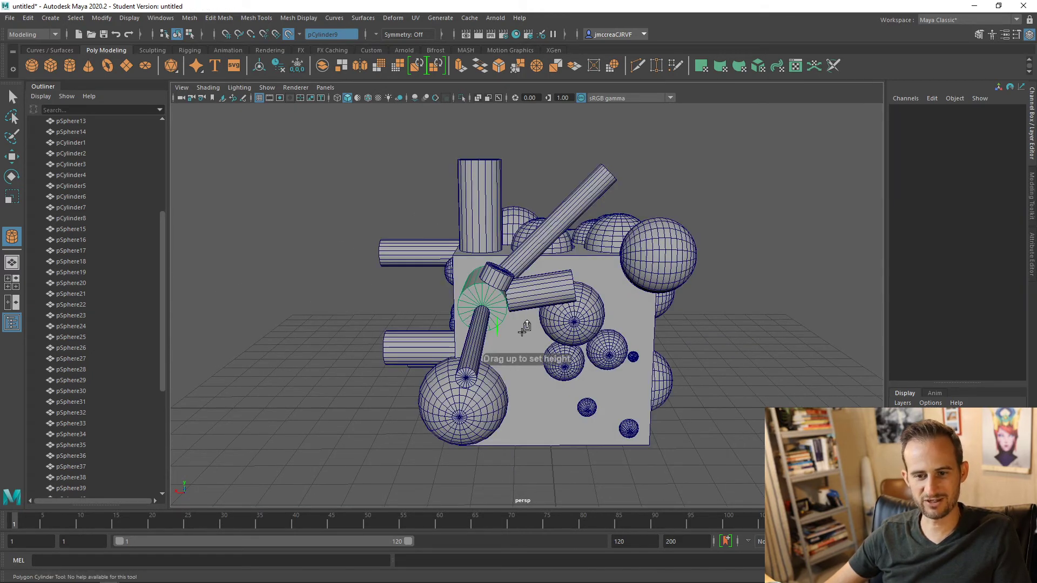
Try to undo the last cylinder and switch the live surface back to pCube1
{"action": "key", "text": "ctrl+z"}
{"action": "left_click", "coordinate": [300, 34]}
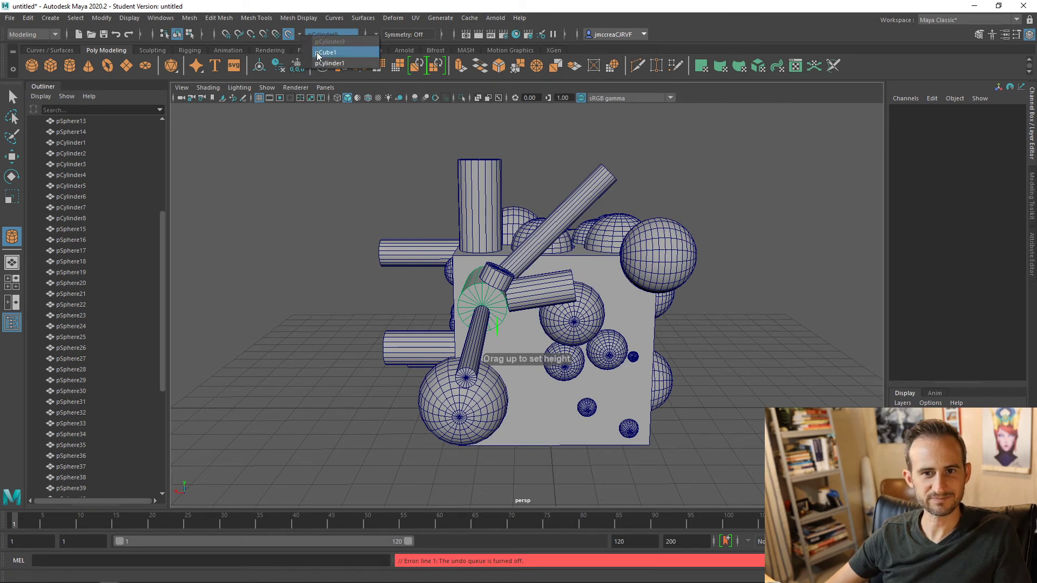
{"action": "left_click", "coordinate": [357, 53]}
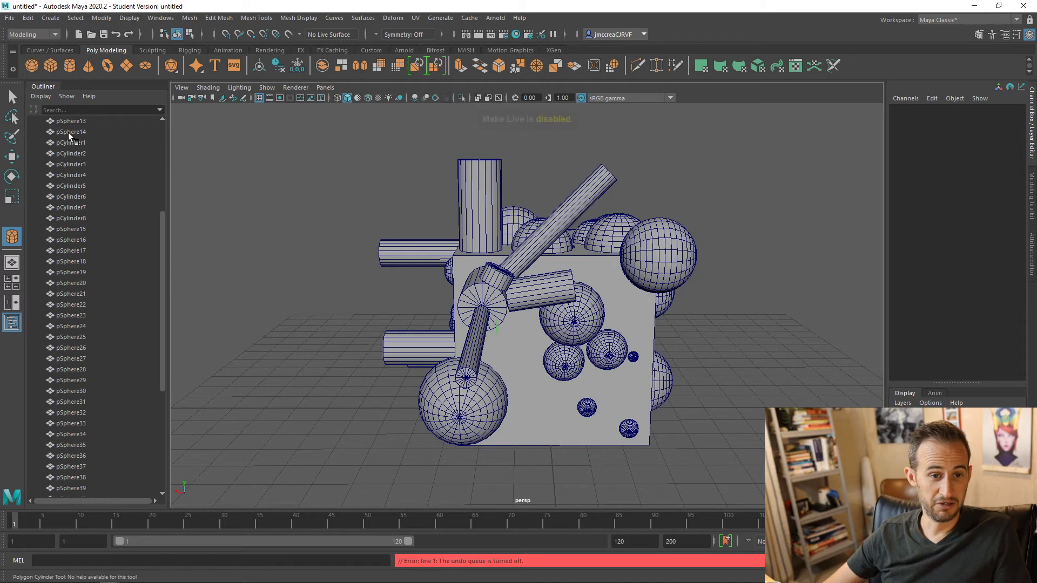
{"action": "left_click", "coordinate": [68, 65]}
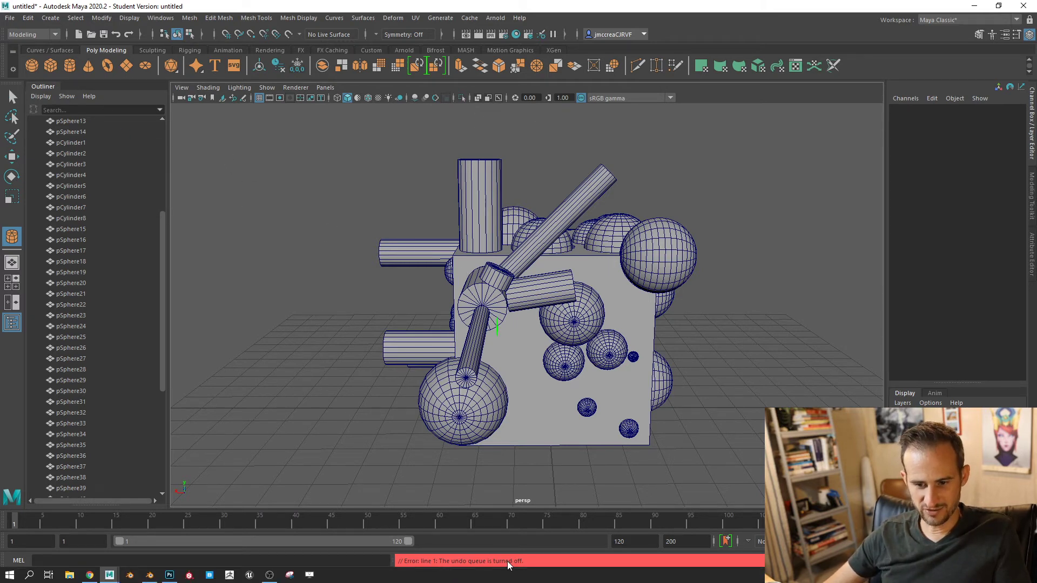
Return to smooth shaded display and delete every sphere, cylinder and cube in the scene
{"action": "left_click", "coordinate": [10, 95]}
{"action": "key", "text": "5"}
{"action": "left_click_drag", "start_coordinate": [563, 349], "coordinate": [359, 230], "text": "alt"}
{"action": "left_click", "coordinate": [51, 19]}
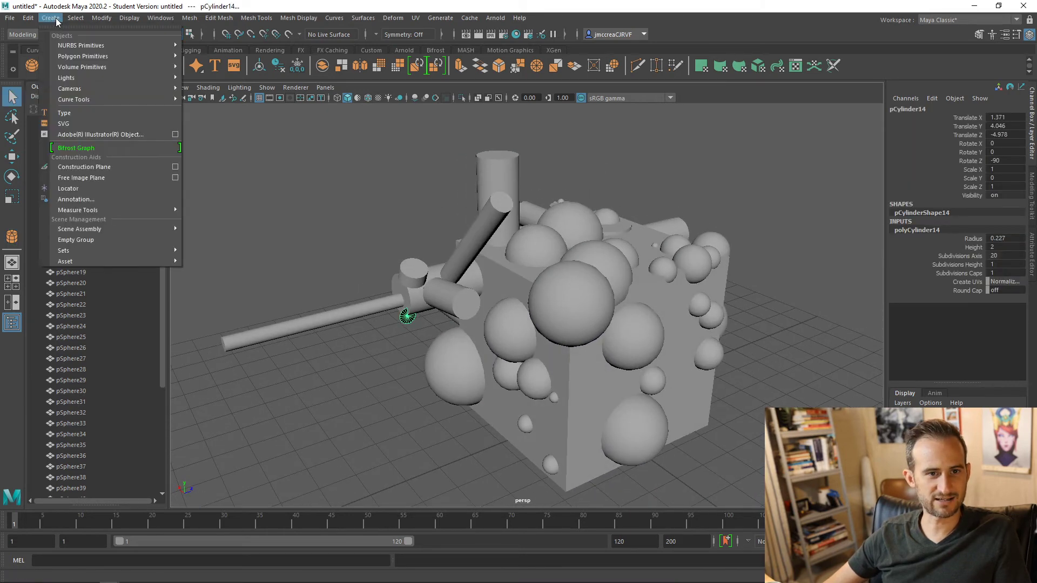
{"action": "left_click", "coordinate": [468, 318]}
{"action": "scroll", "coordinate": [588, 331], "scroll_direction": "down", "scroll_amount": 2}
{"action": "left_click_drag", "start_coordinate": [643, 346], "coordinate": [499, 319], "text": "alt"}
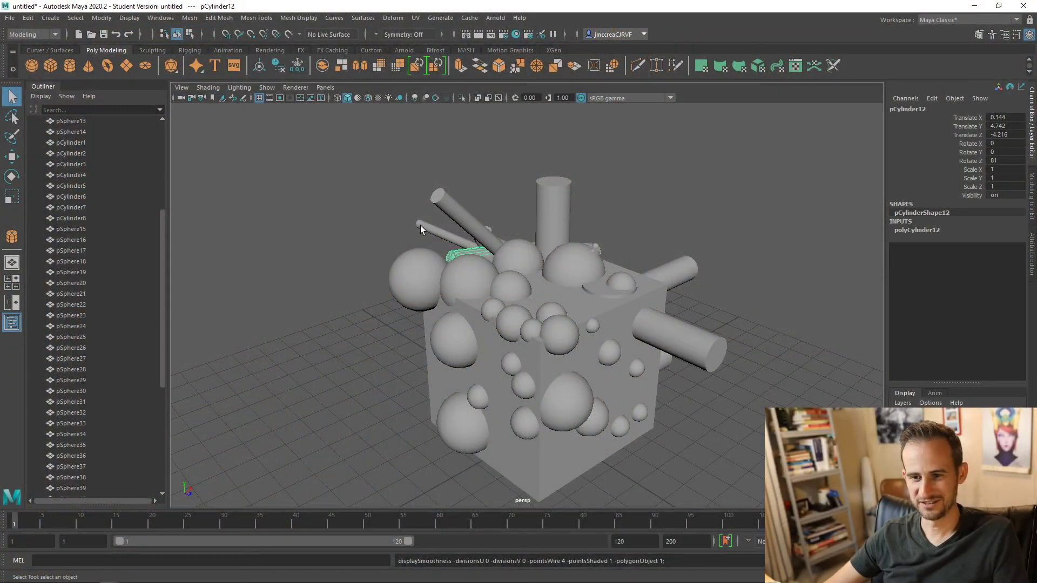
{"action": "left_click_drag", "start_coordinate": [421, 225], "coordinate": [695, 420]}
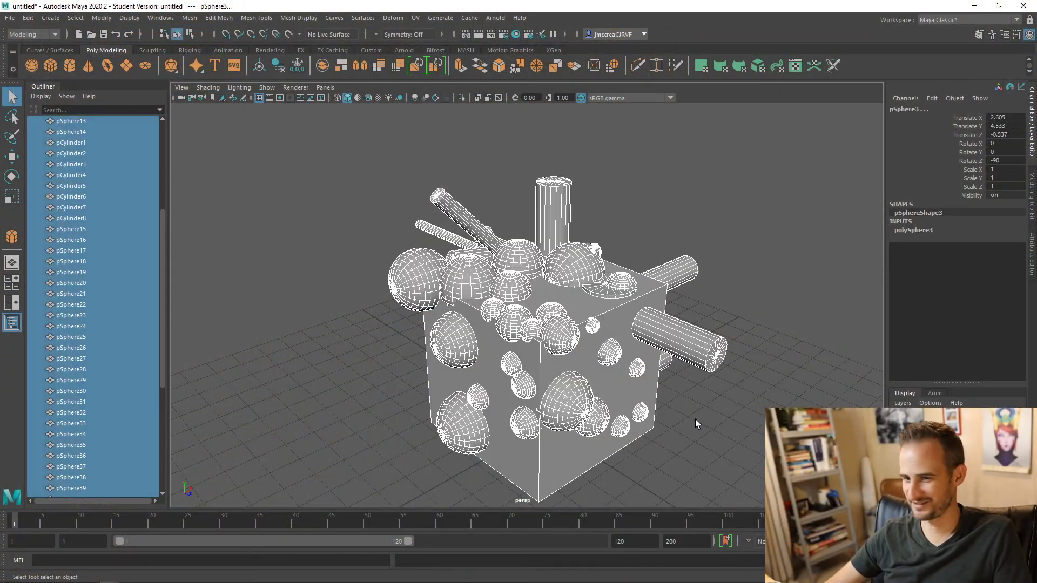
{"action": "key", "text": "Delete"}
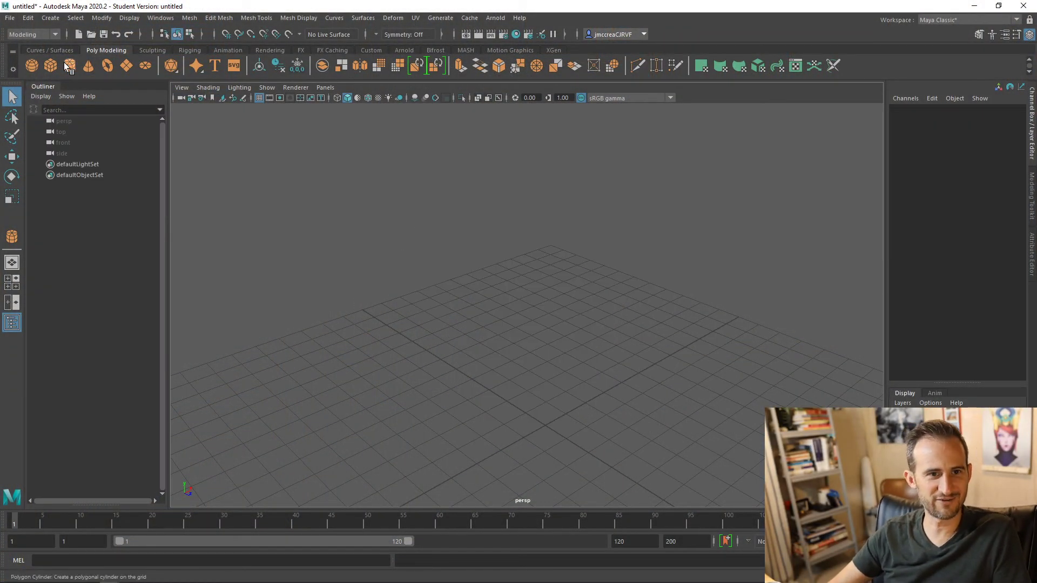
Draw a cube about 4.29 units wide on the grid and raise it to about 5.88 in Y
{"action": "left_click", "coordinate": [50, 66]}
{"action": "left_click_drag", "start_coordinate": [544, 429], "coordinate": [591, 477]}
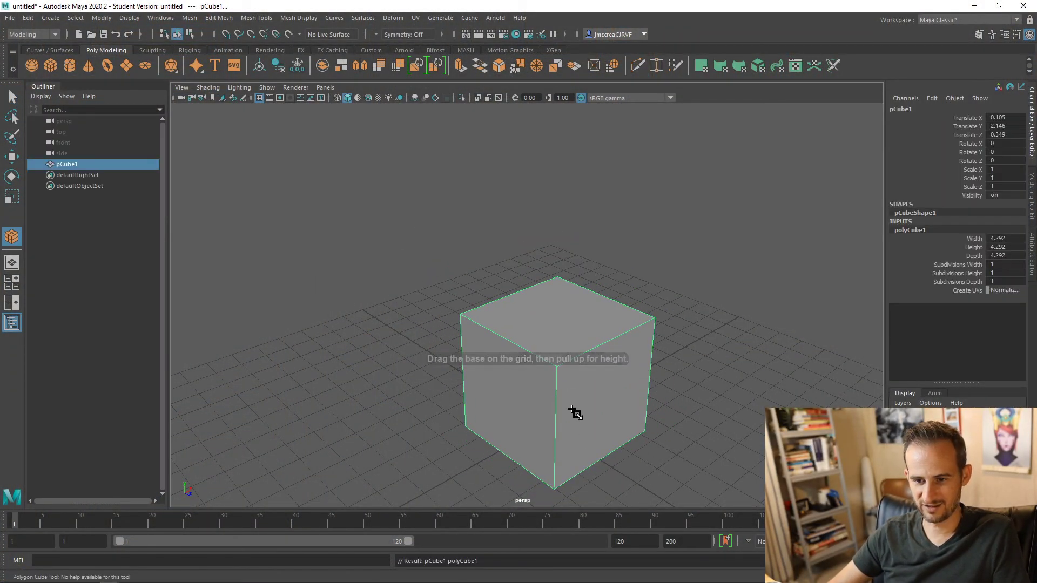
{"action": "key", "text": "w"}
{"action": "left_click_drag", "start_coordinate": [560, 355], "coordinate": [559, 248]}
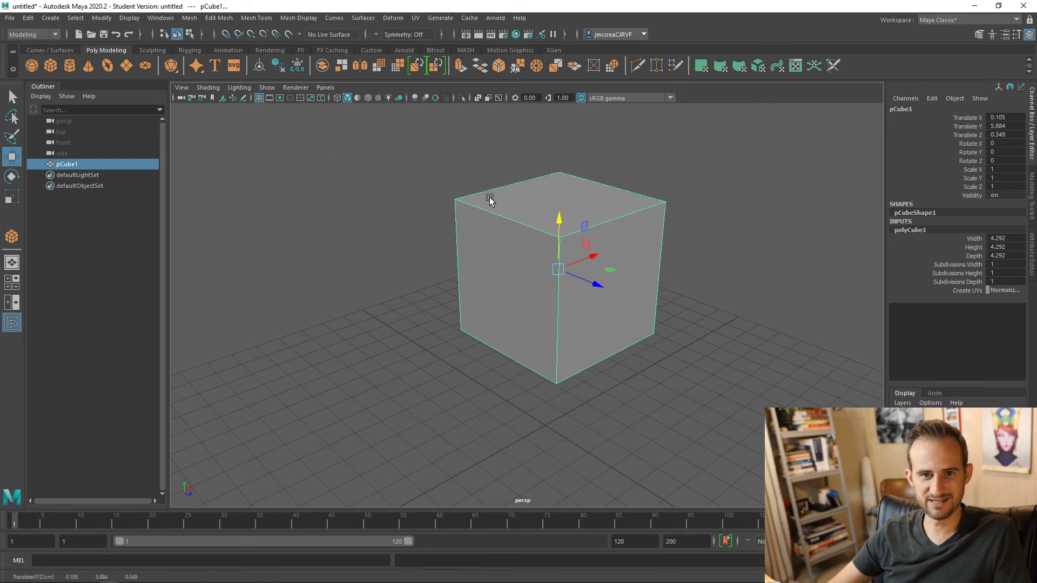
Make the raised cube the live surface and draw a smaller cube centred on its top face, undoing the first attempt
{"action": "left_click", "coordinate": [52, 66]}
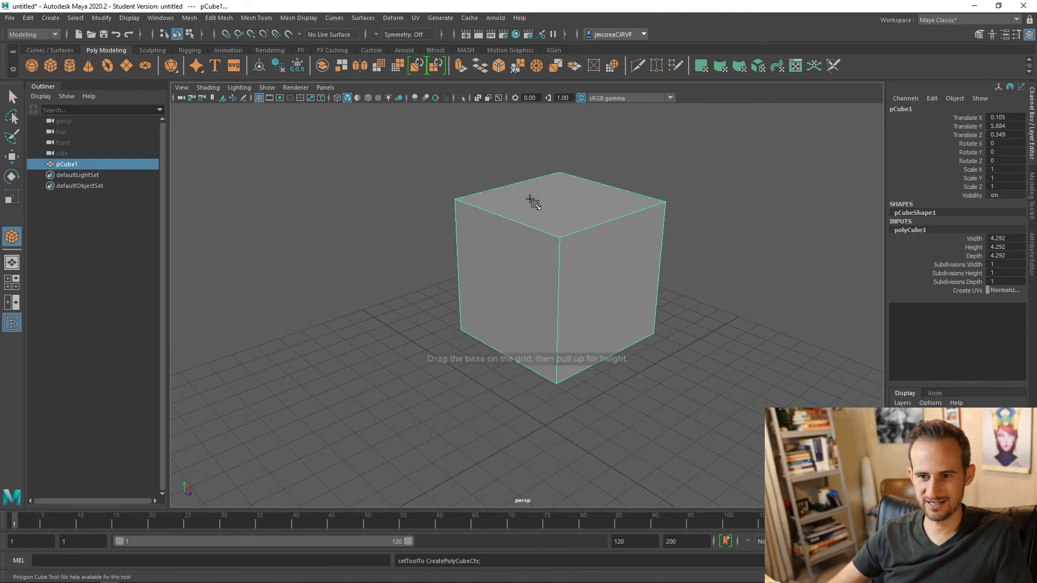
{"action": "left_click", "coordinate": [291, 35]}
{"action": "left_click_drag", "start_coordinate": [562, 207], "coordinate": [581, 157]}
{"action": "key", "text": "ctrl+z"}
{"action": "key", "text": "ctrl+z"}
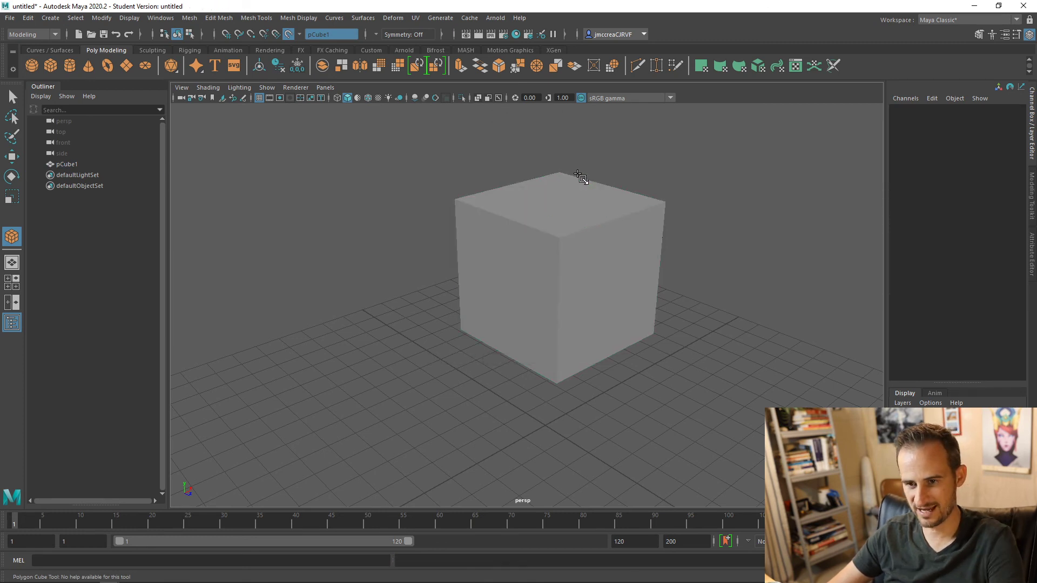
{"action": "left_click_drag", "start_coordinate": [560, 202], "coordinate": [583, 212], "text": "shift"}
Draw a thin box about 0.73 by 0.75 and 5.44 long projecting outward from the live cube's side face
{"action": "left_click_drag", "start_coordinate": [619, 260], "coordinate": [600, 290]}
{"action": "left_click_drag", "start_coordinate": [602, 291], "coordinate": [781, 354]}
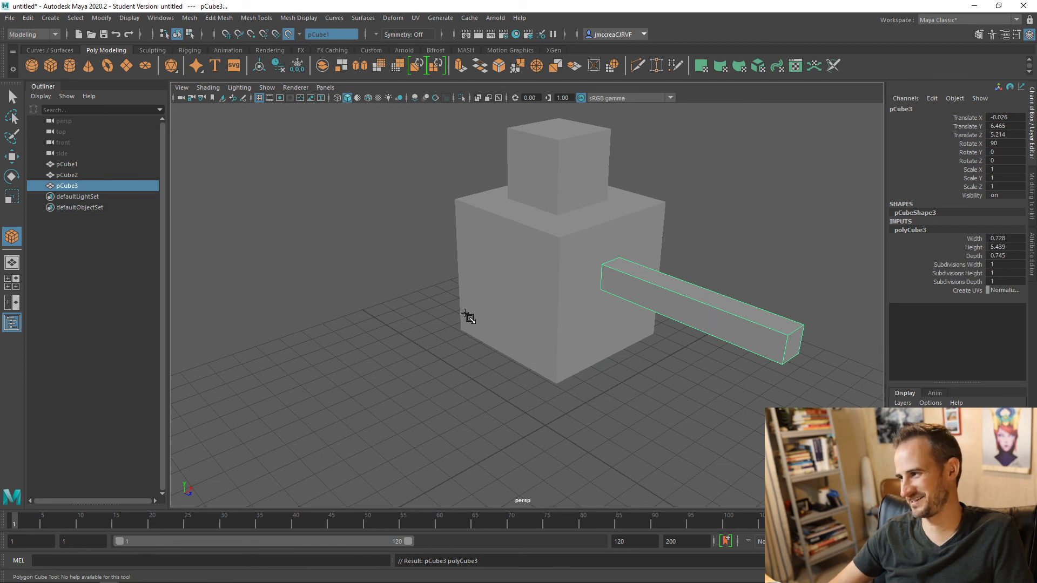
{"action": "middle_click_drag", "start_coordinate": [506, 270], "coordinate": [417, 307], "text": "alt"}
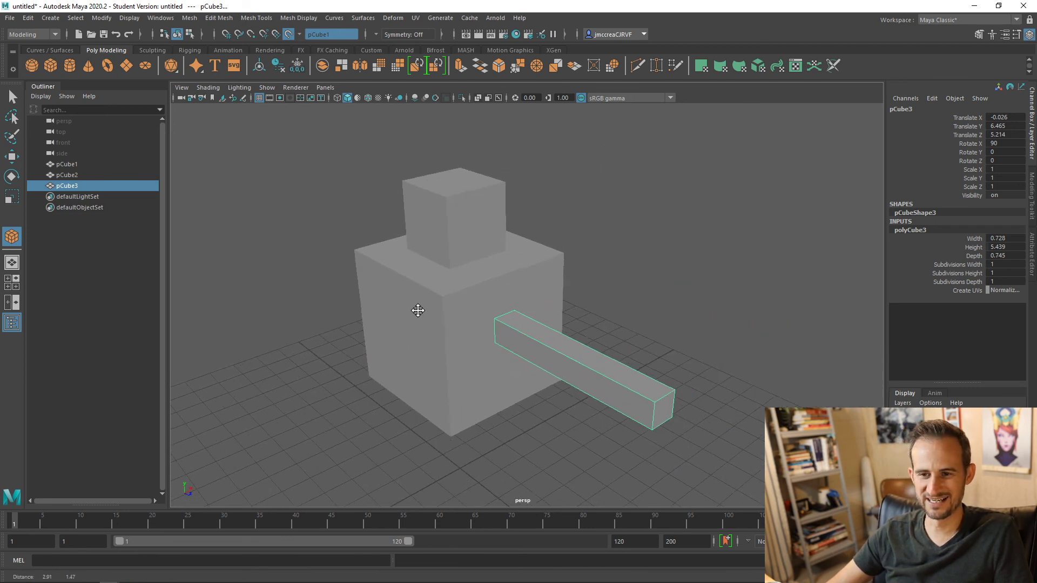